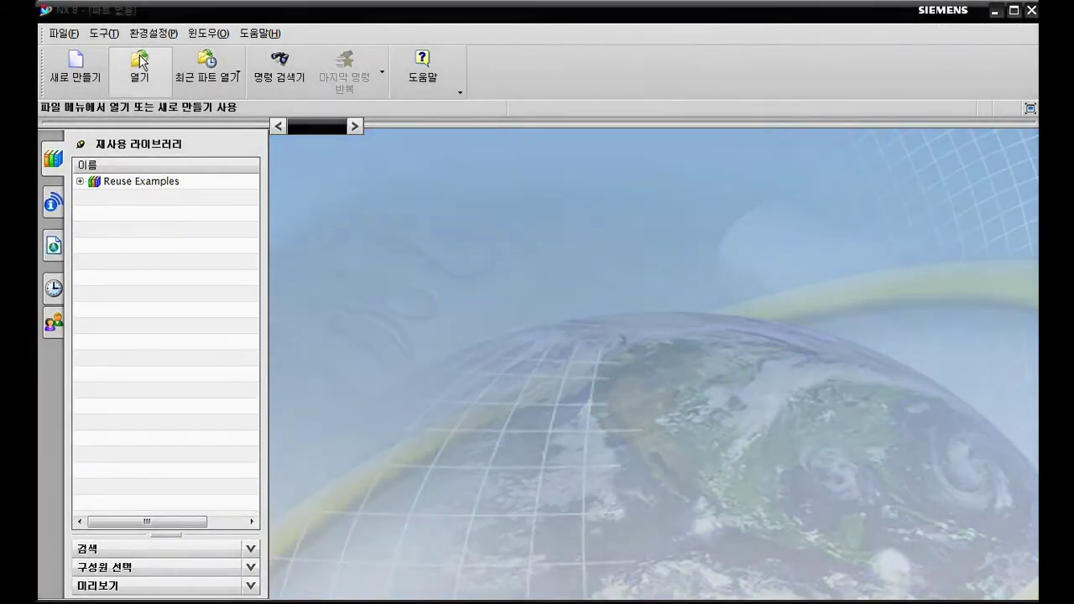
# Open the part file Example5.prt and fit the whole model in the view
pyautogui.click(139, 62)
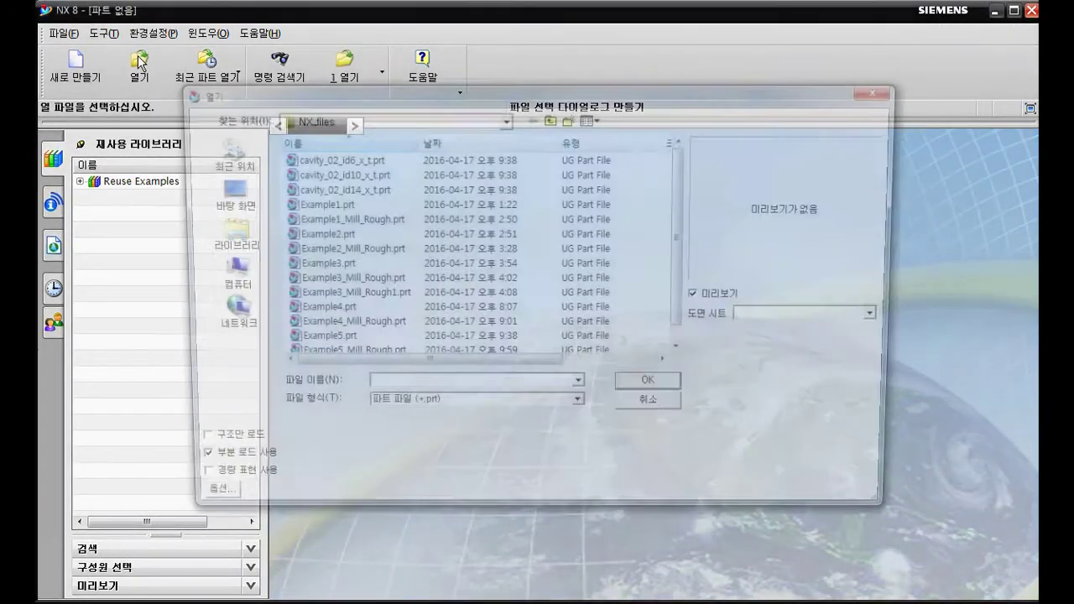
pyautogui.click(354, 267)
pyautogui.scroll(-1, 353, 271)
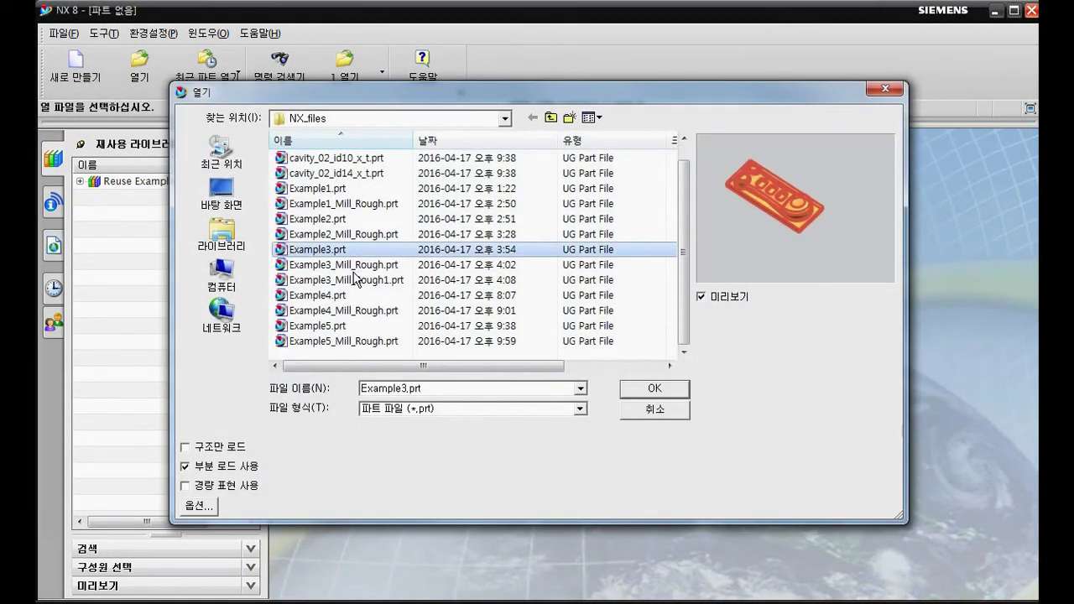
pyautogui.click(341, 326)
pyautogui.click(650, 388)
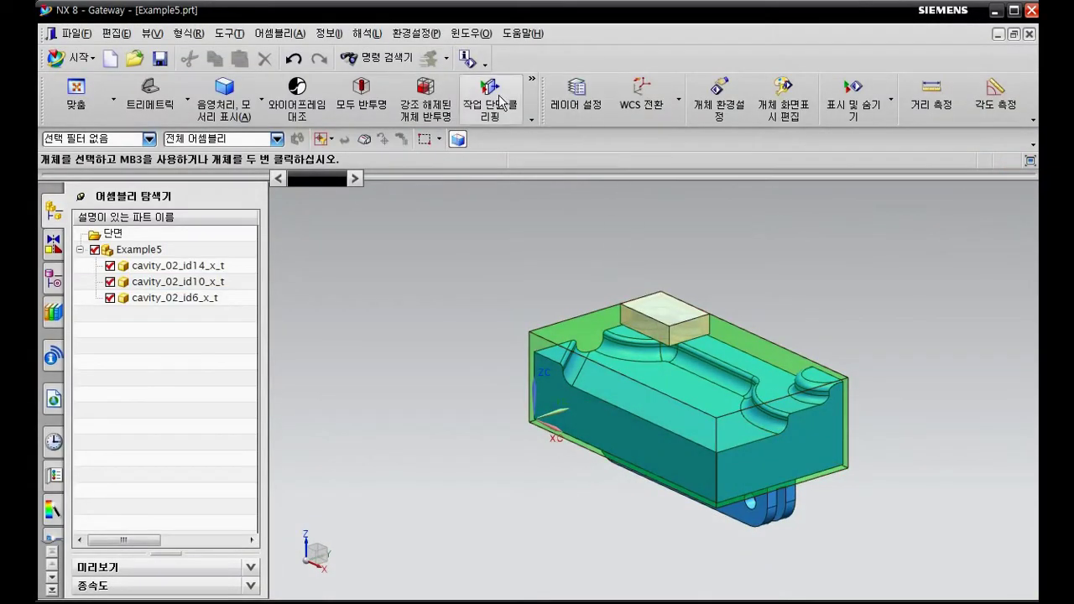
pyautogui.click(76, 88)
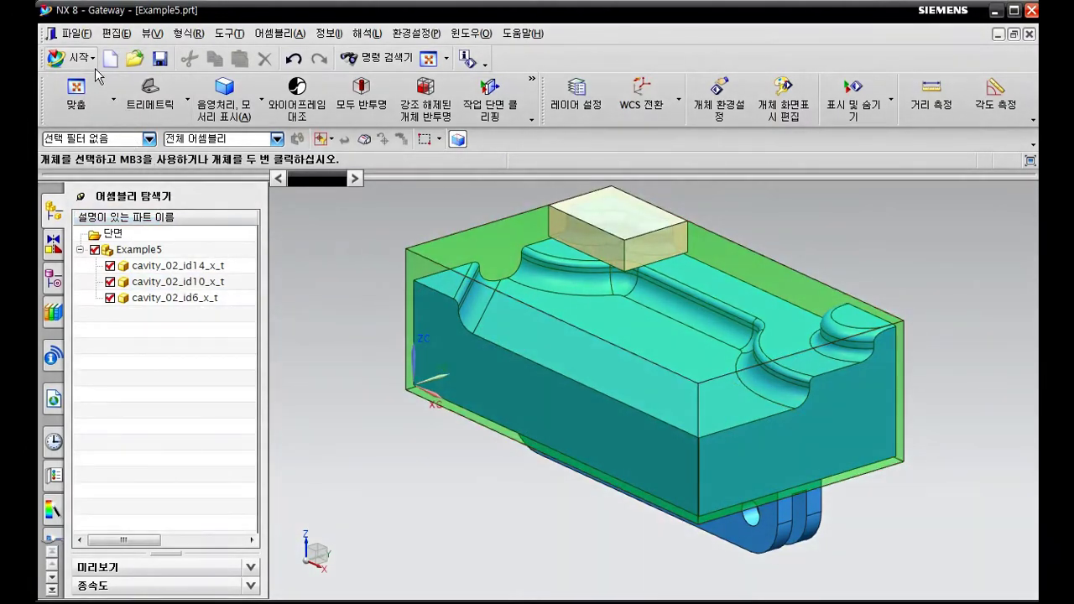
# Switch to the Manufacturing application with the mill_contour CAM setup and expand MCS_MILL in the geometry view of the operation navigator
pyautogui.click(86, 64)
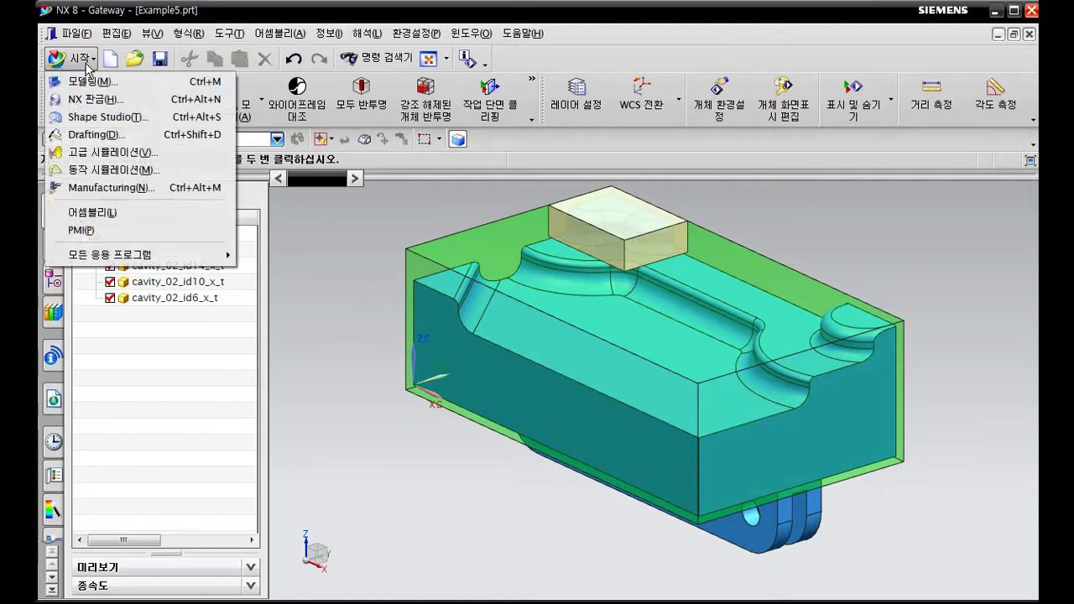
pyautogui.click(109, 187)
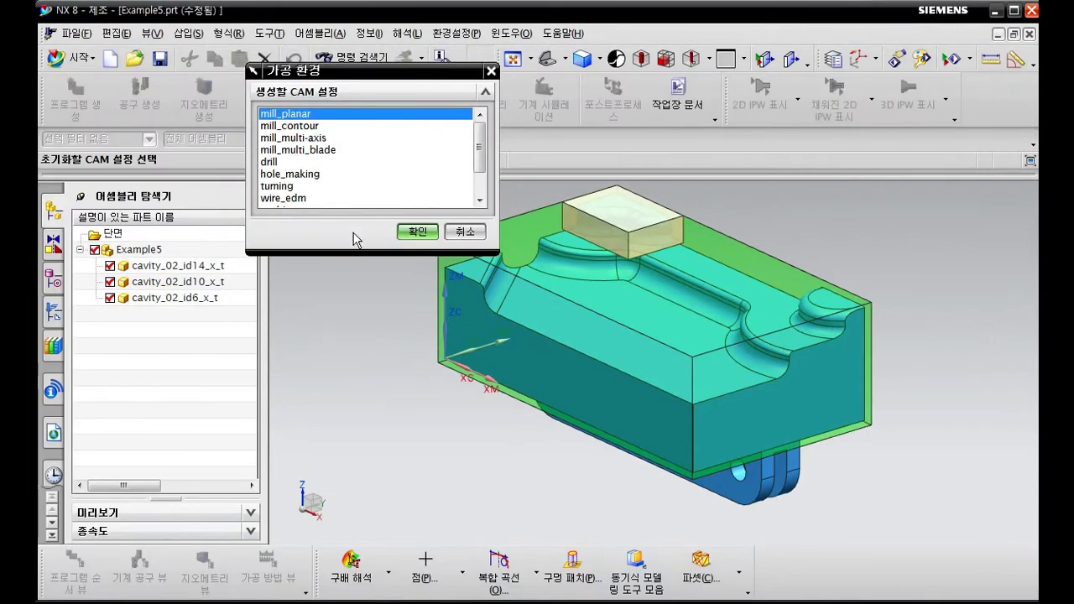
pyautogui.click(307, 127)
pyautogui.click(418, 232)
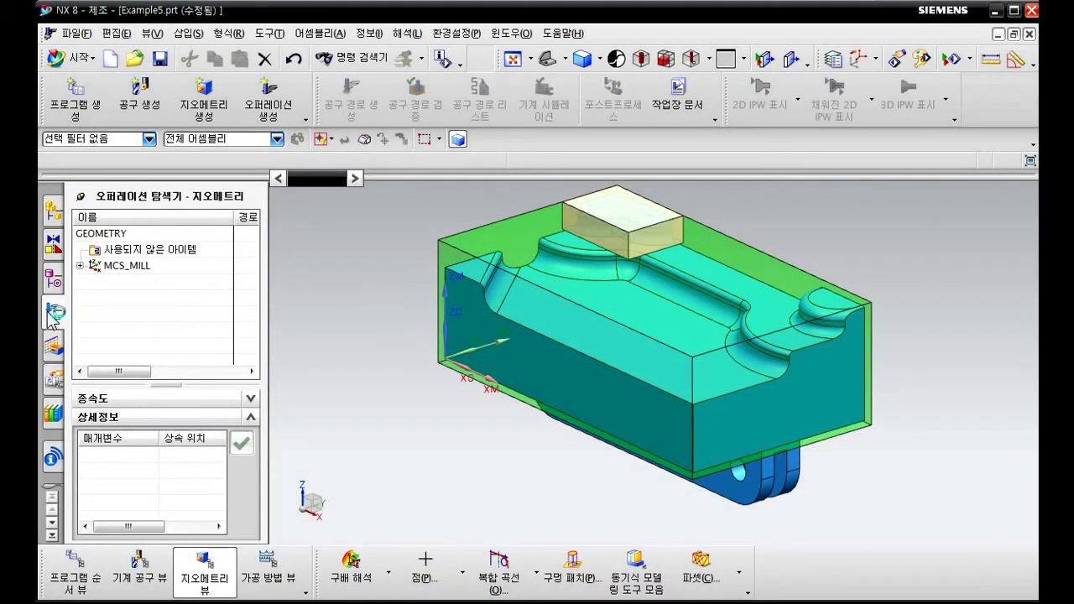
pyautogui.click(148, 323)
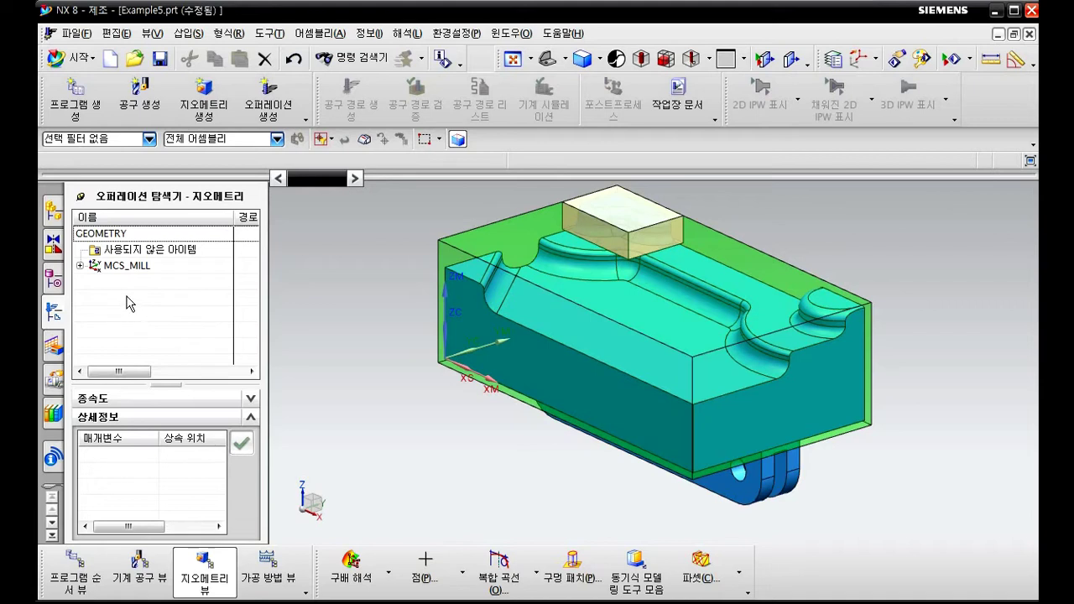
pyautogui.click(84, 267)
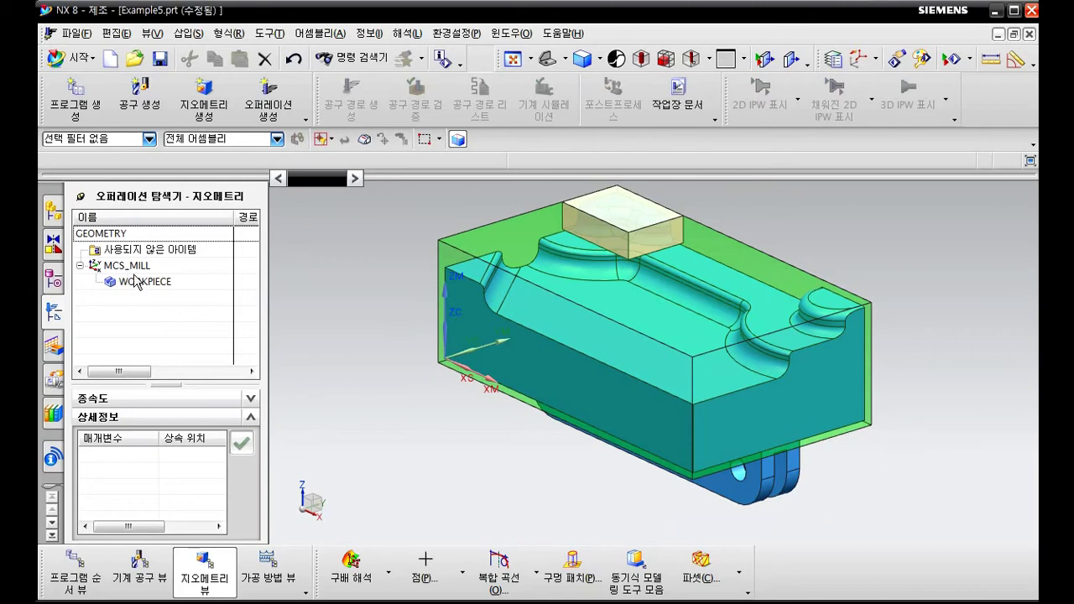
pyautogui.doubleClick(141, 283)
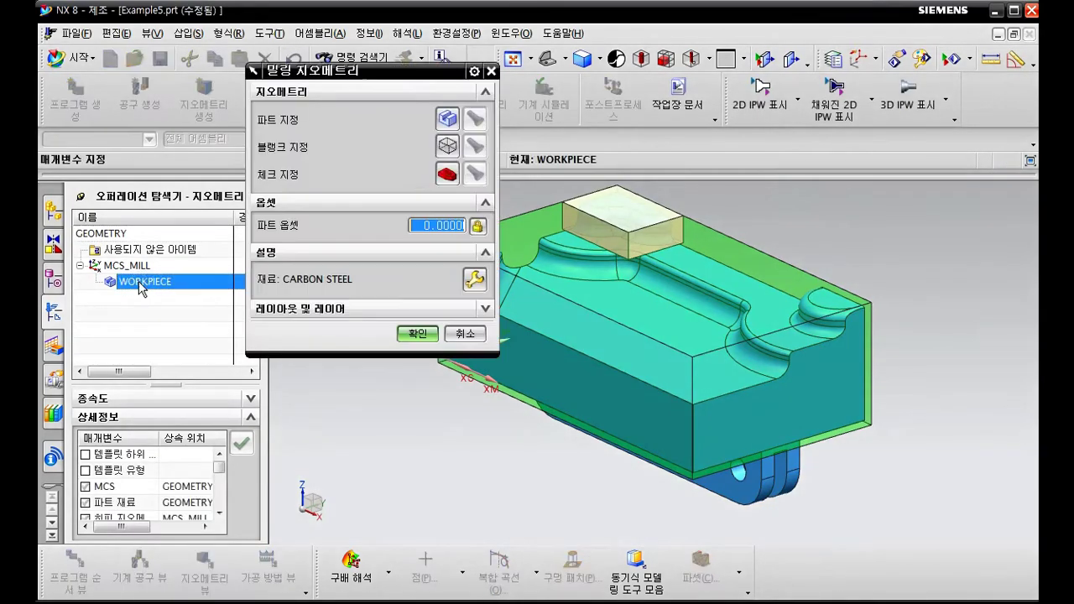
pyautogui.moveTo(306, 74); pyautogui.dragTo(330, 190)
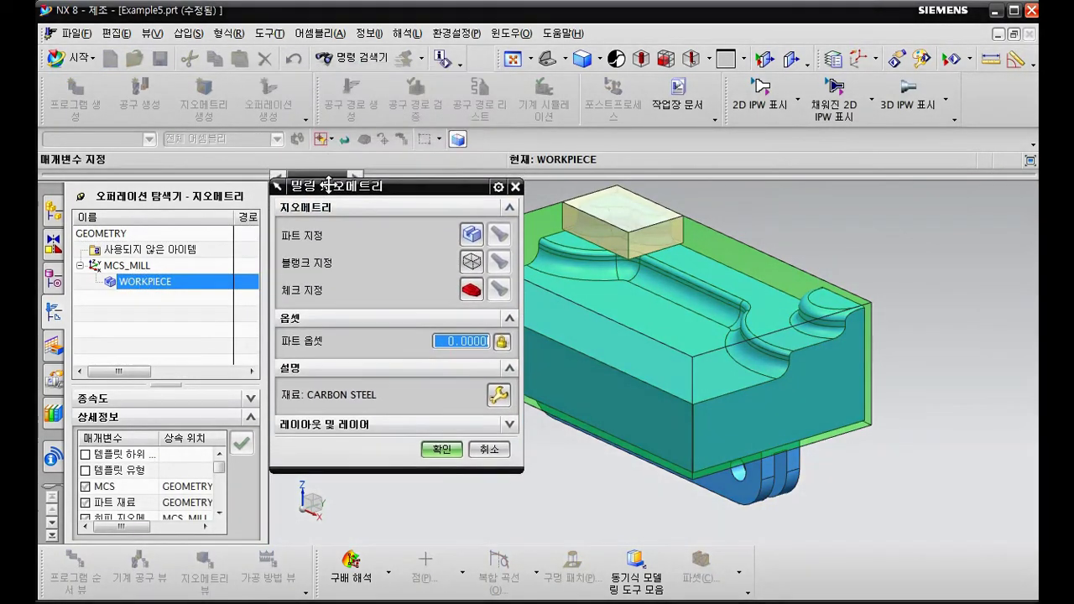
pyautogui.rightClick(167, 289)
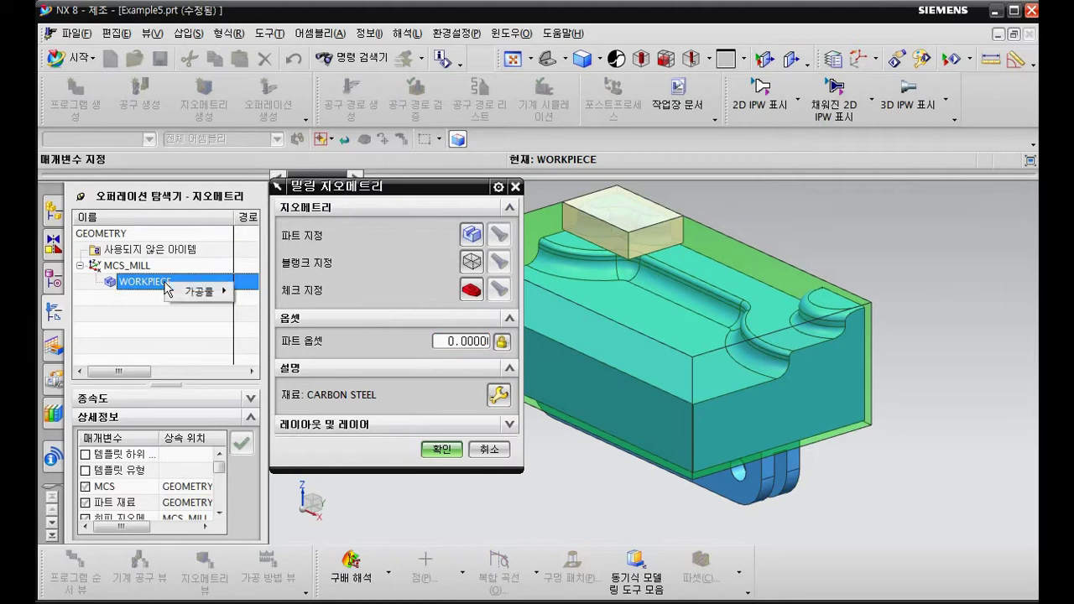
pyautogui.press('Escape')
pyautogui.click(489, 449)
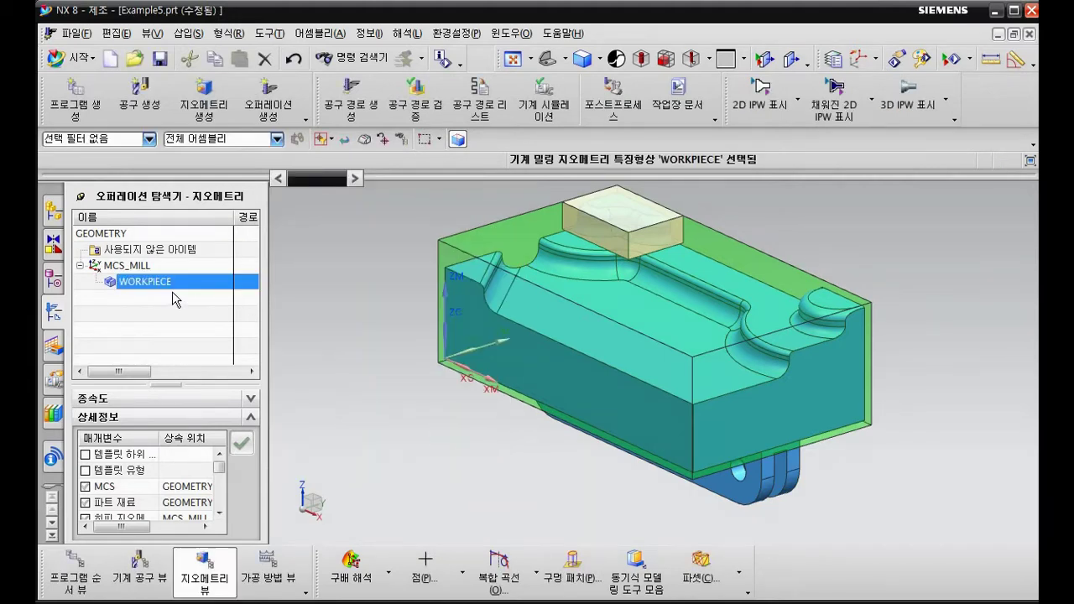
# Edit WORKPIECE and select the transparent outer block and the cavity solid body as its part geometry
pyautogui.rightClick(151, 288)
pyautogui.click(168, 295)
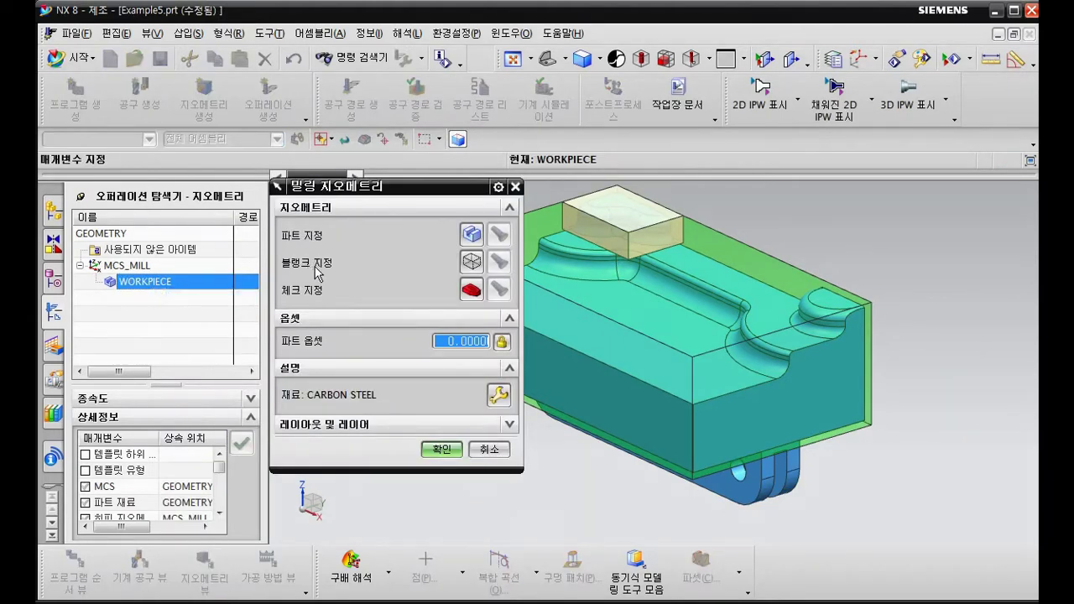
pyautogui.moveTo(652, 328); pyautogui.dragTo(759, 381, button='middle')
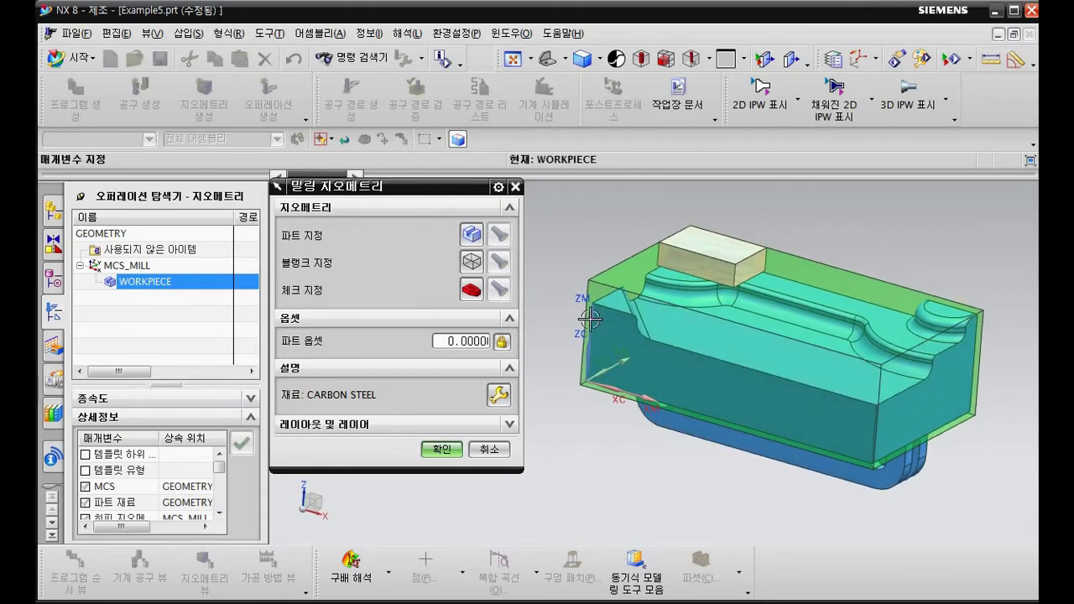
pyautogui.click(471, 234)
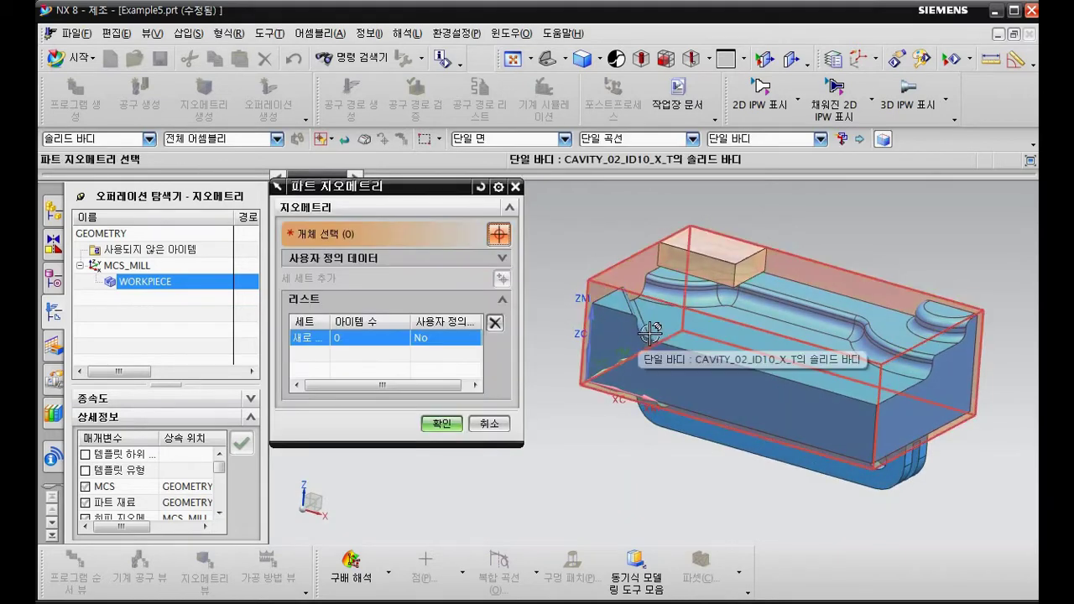
pyautogui.rightClick(633, 324)
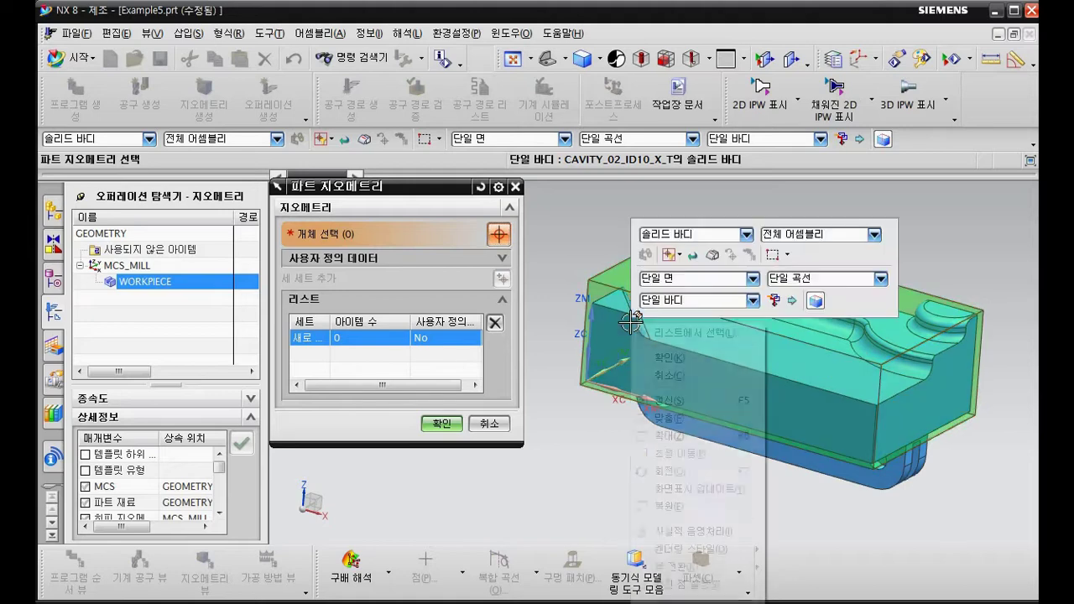
pyautogui.press('Escape')
pyautogui.click(659, 309)
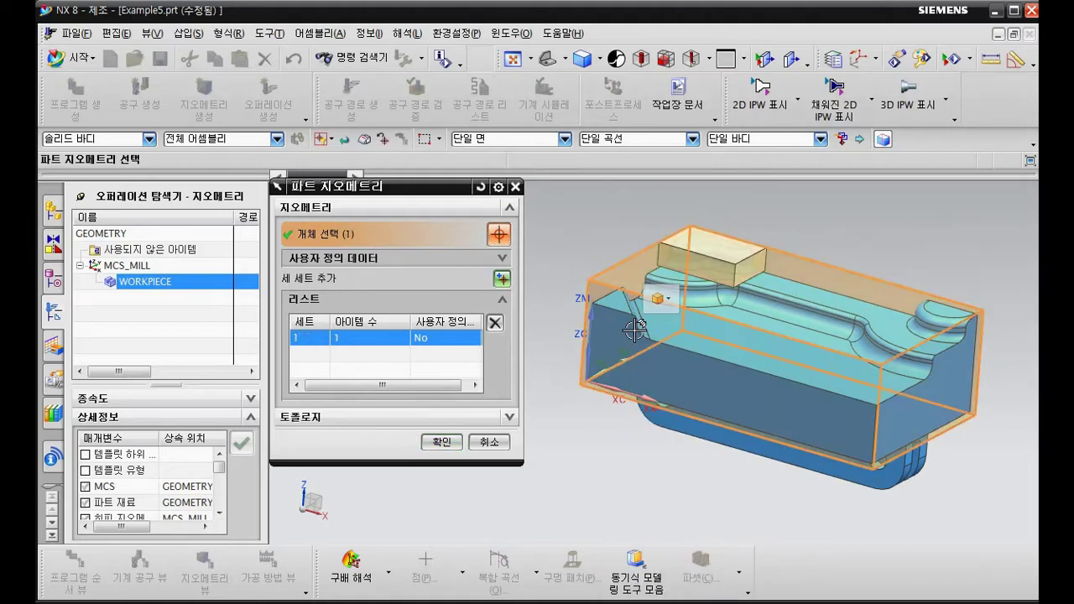
pyautogui.click(659, 302)
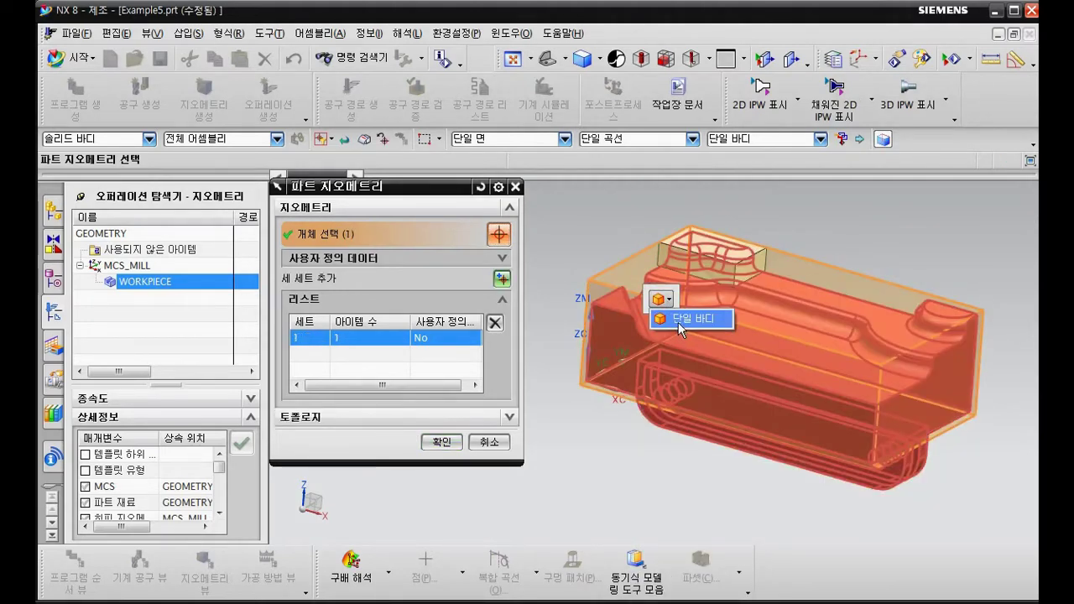
pyautogui.click(678, 322)
pyautogui.click(713, 377)
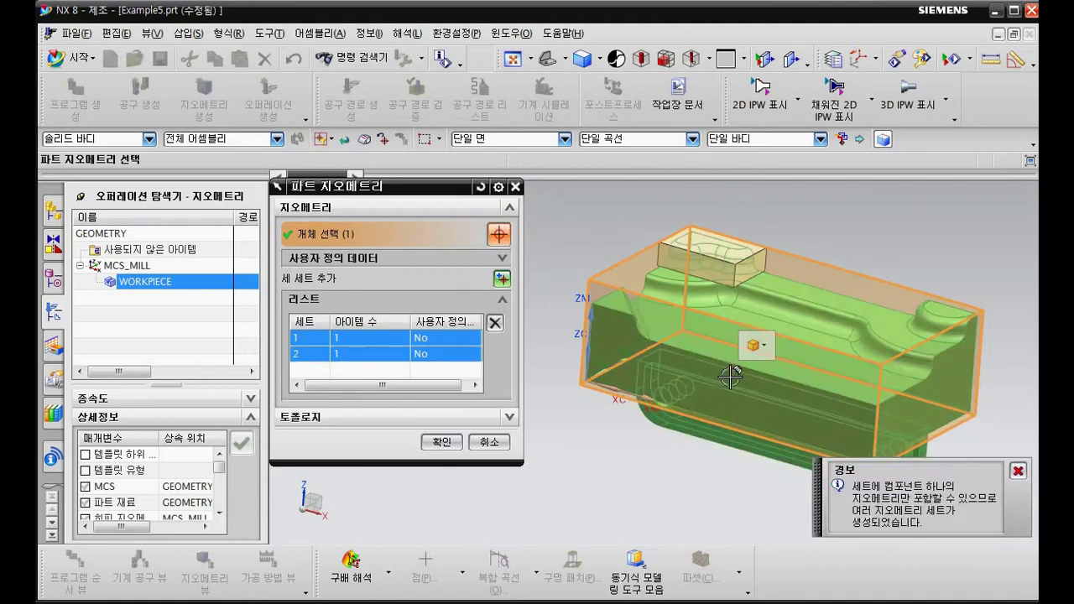
# Remove the outer block's set from the part geometry, accept the cavity body as the part, and open the blank geometry definition
pyautogui.click(385, 338)
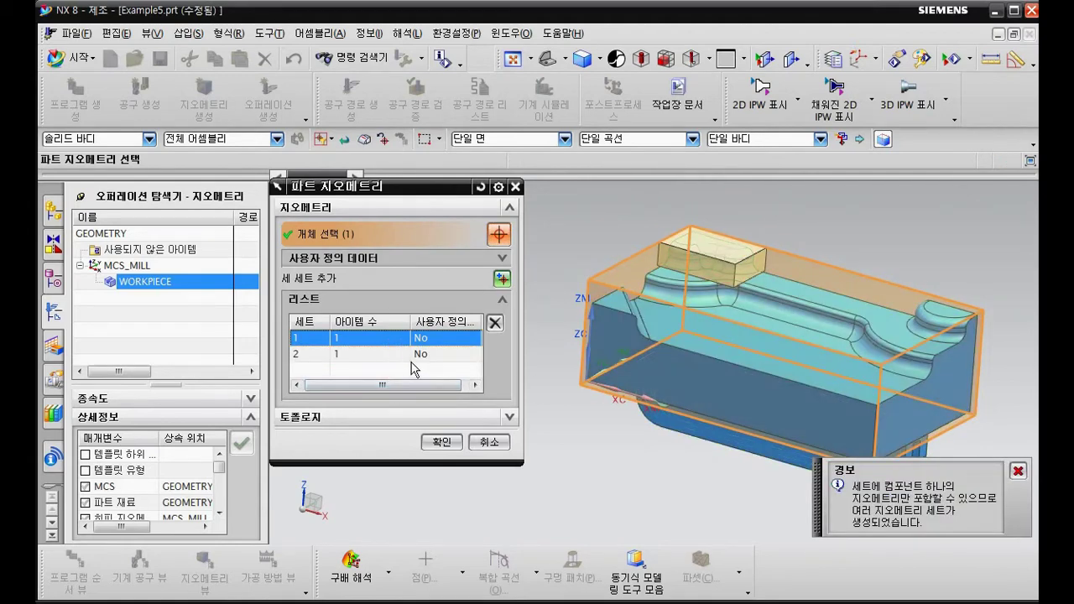
pyautogui.click(495, 323)
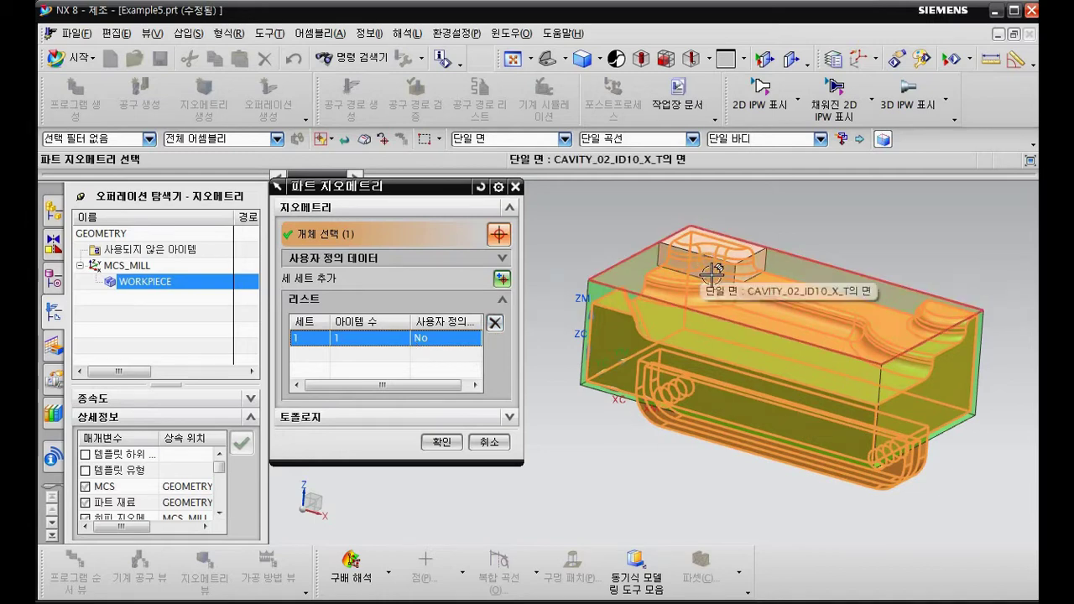
pyautogui.click(442, 442)
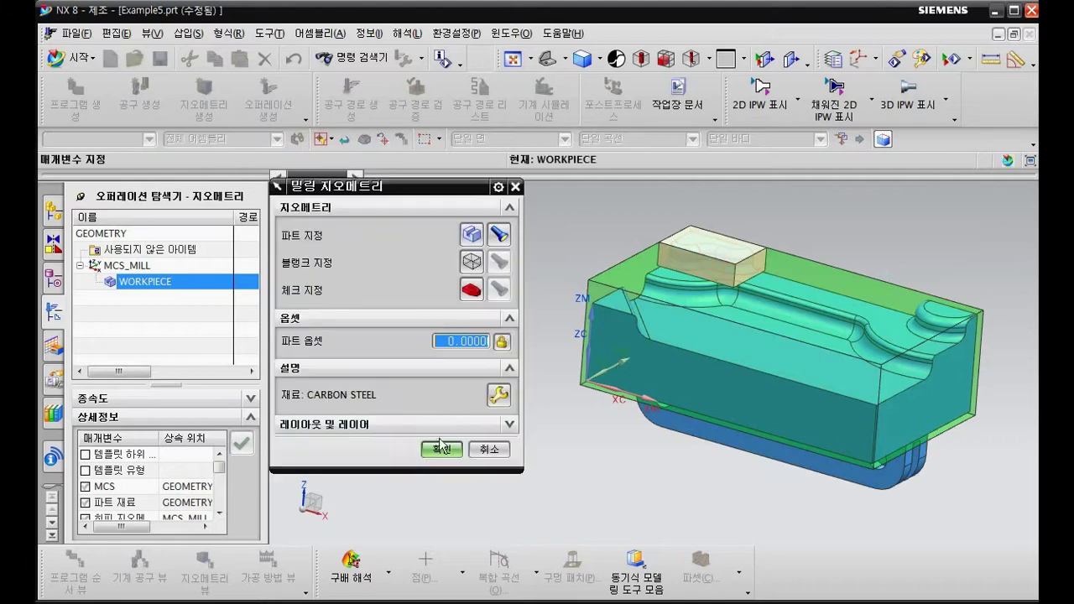
pyautogui.click(471, 262)
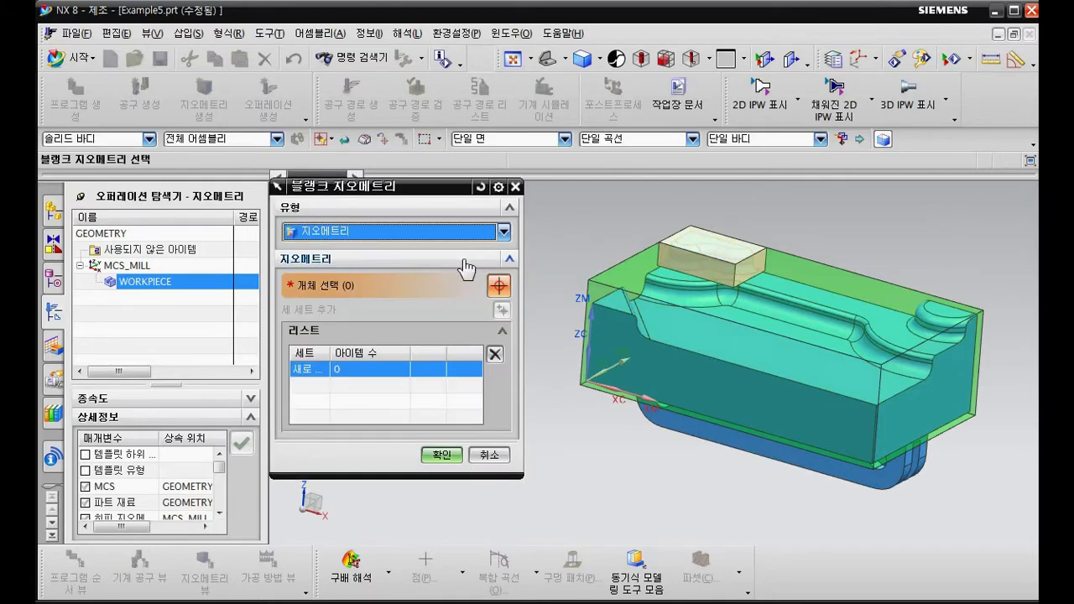
pyautogui.click(502, 232)
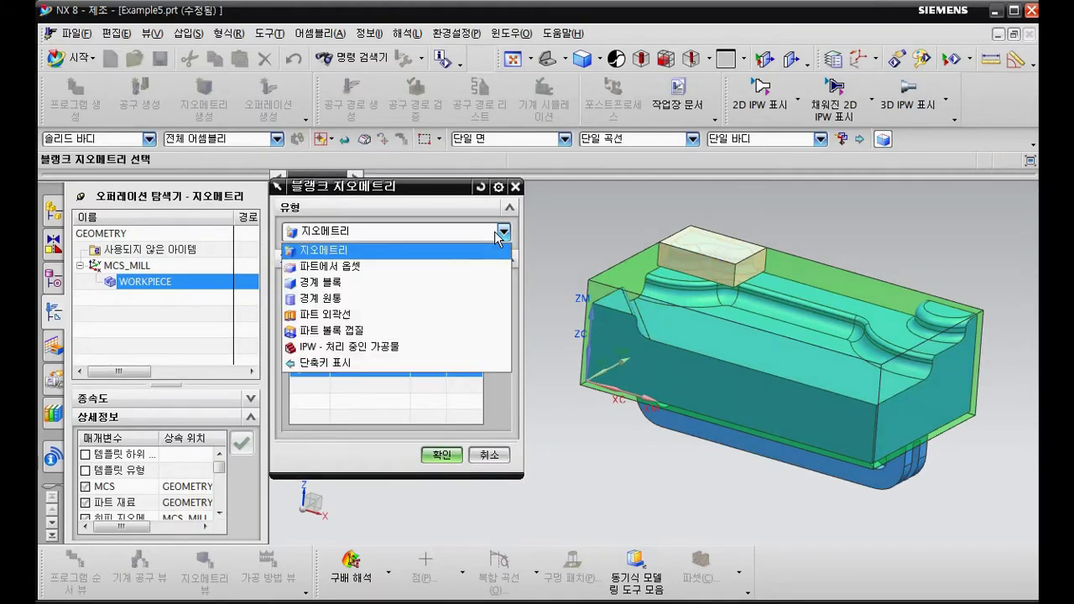
pyautogui.click(411, 282)
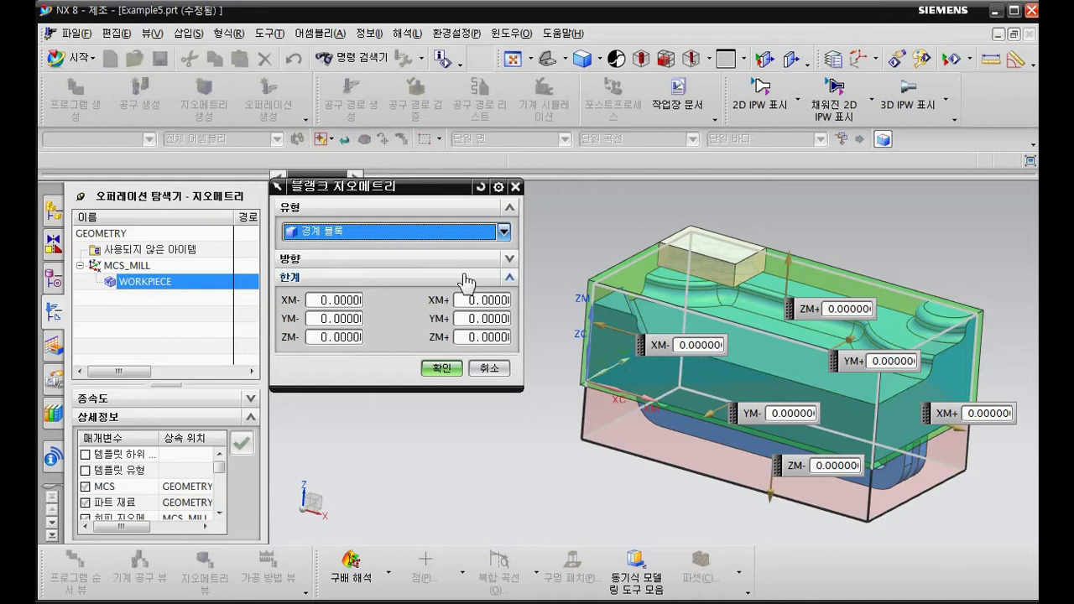
pyautogui.click(503, 231)
pyautogui.click(418, 251)
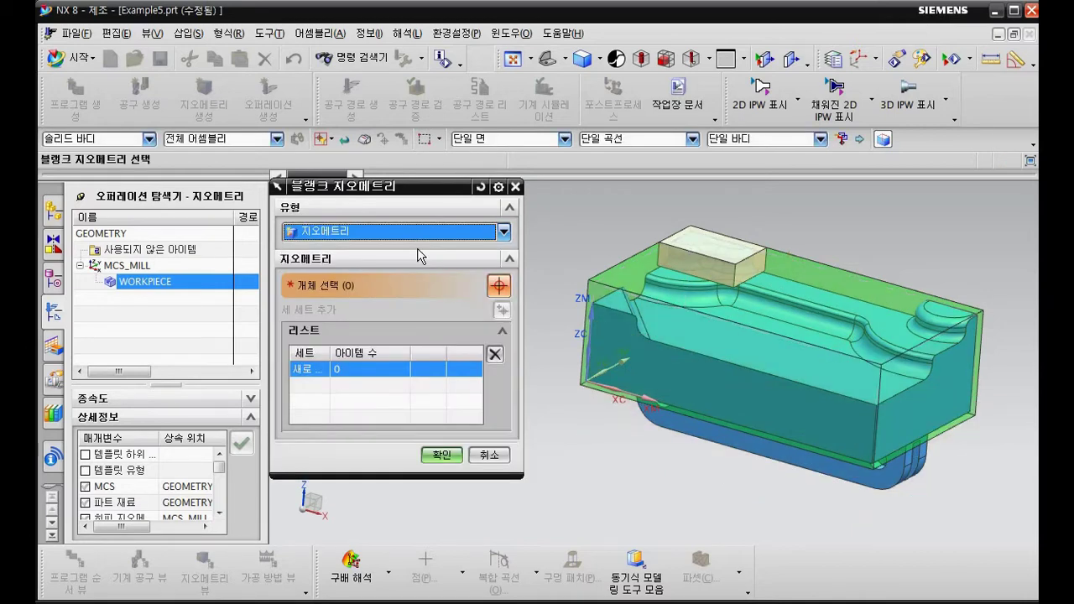
# Specify the transparent outer block as the blank geometry and accept the WORKPIECE definition
pyautogui.click(615, 271)
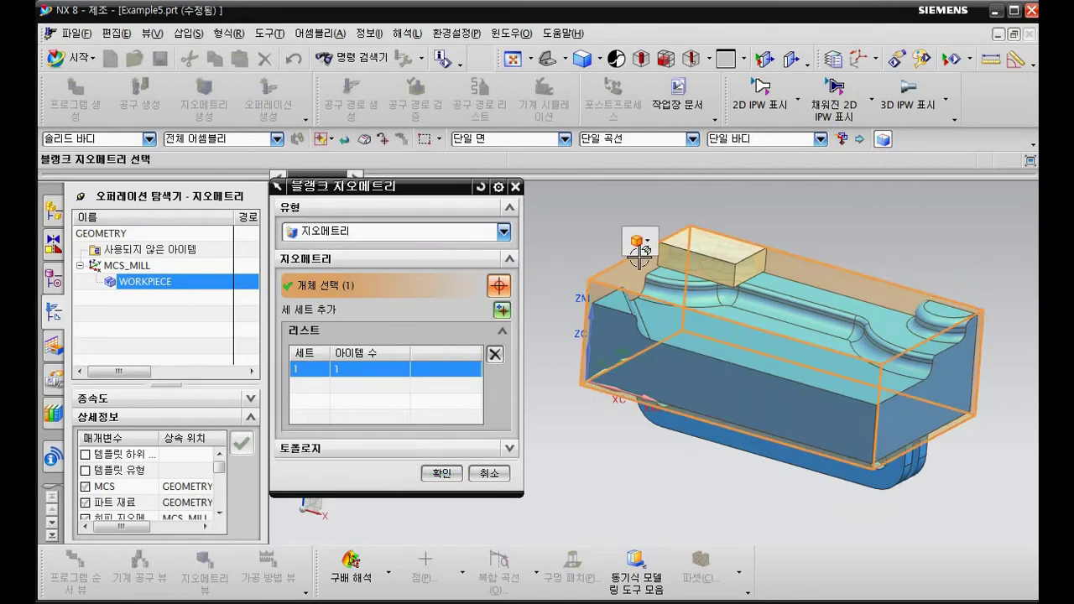
pyautogui.click(645, 245)
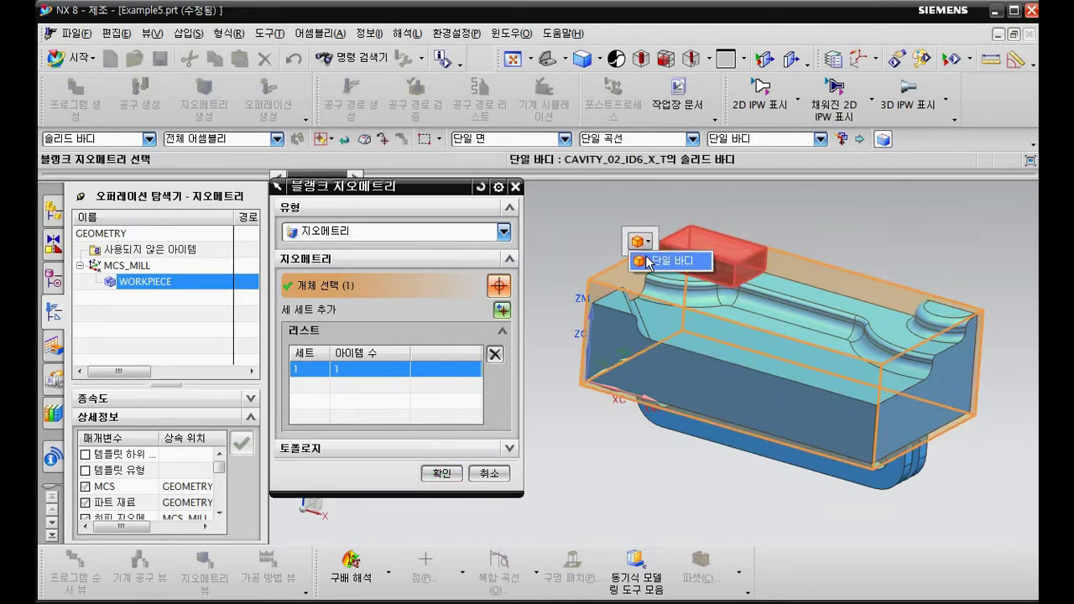
pyautogui.click(667, 260)
pyautogui.click(395, 369)
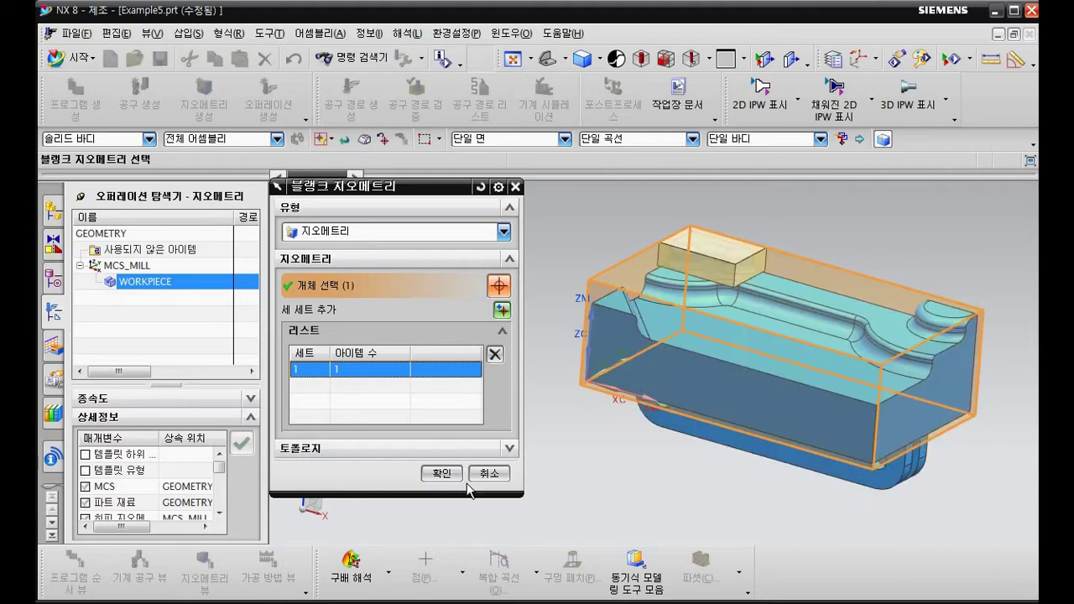
pyautogui.click(442, 473)
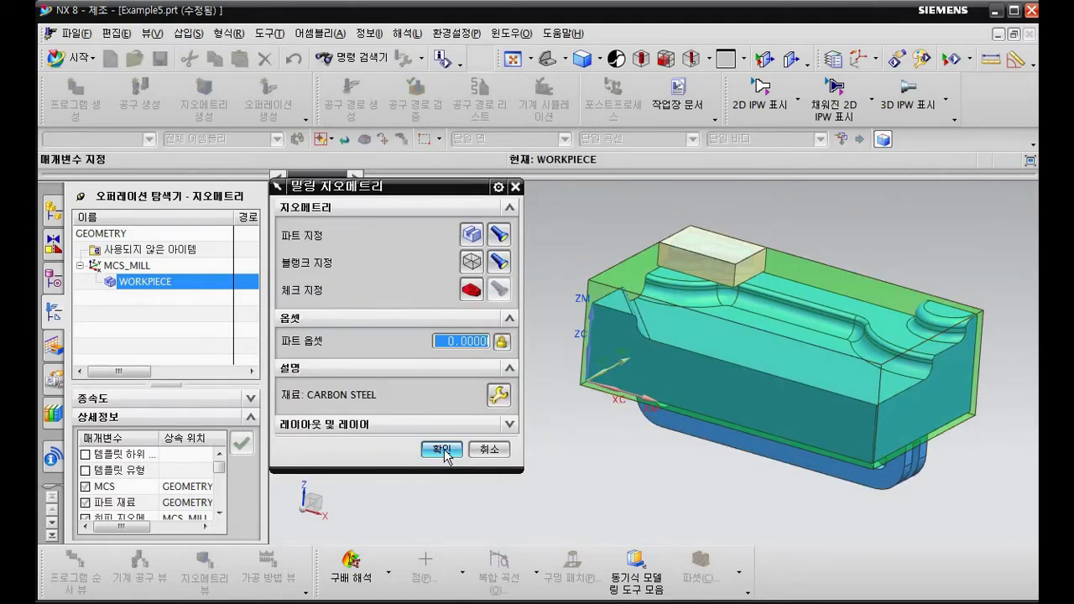
pyautogui.click(442, 449)
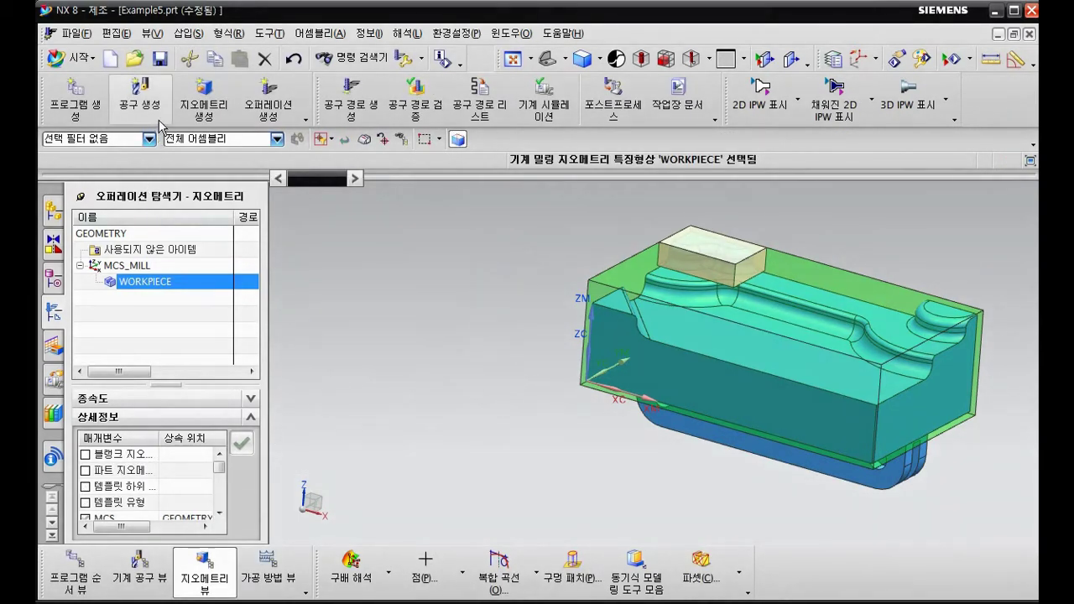
# Create a milling tool named F30 with a 30 mm diameter and tool number 1
pyautogui.click(148, 107)
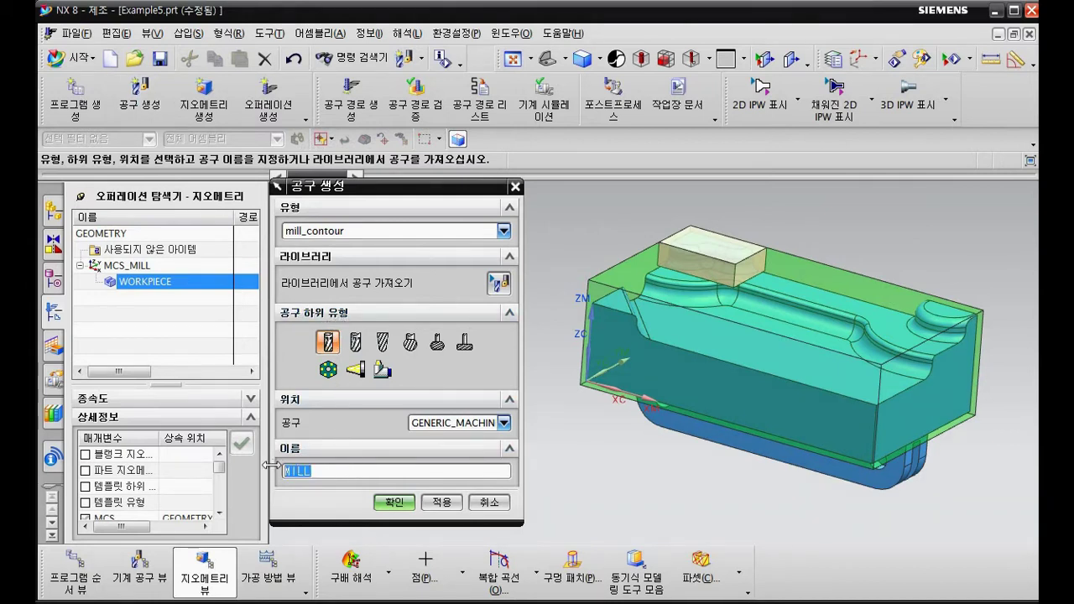
pyautogui.write('F30')
pyautogui.click(388, 502)
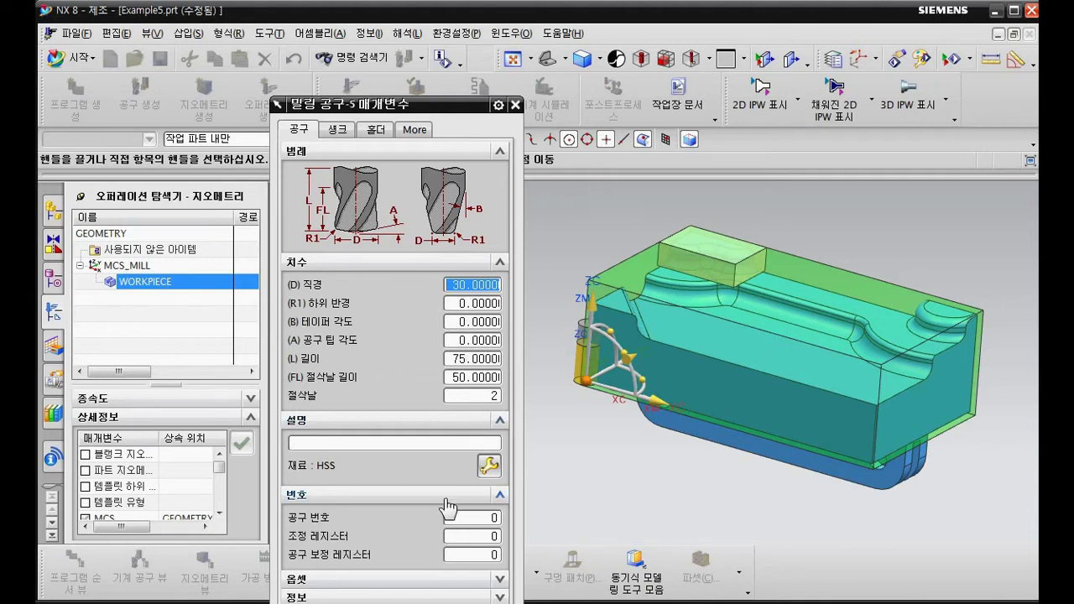
pyautogui.click(482, 517)
pyautogui.write('1')
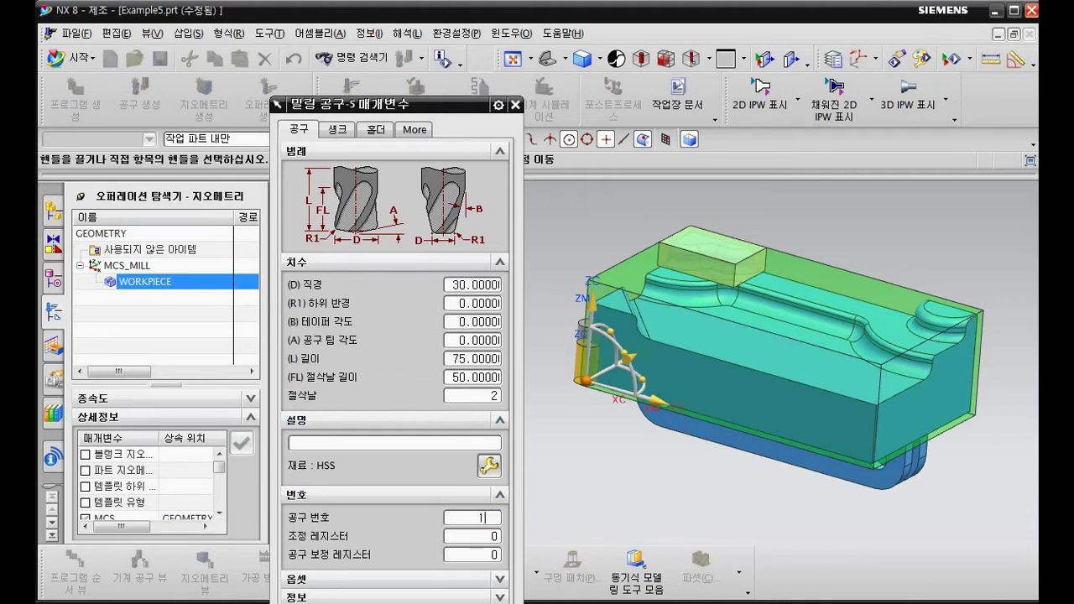
pyautogui.click(460, 536)
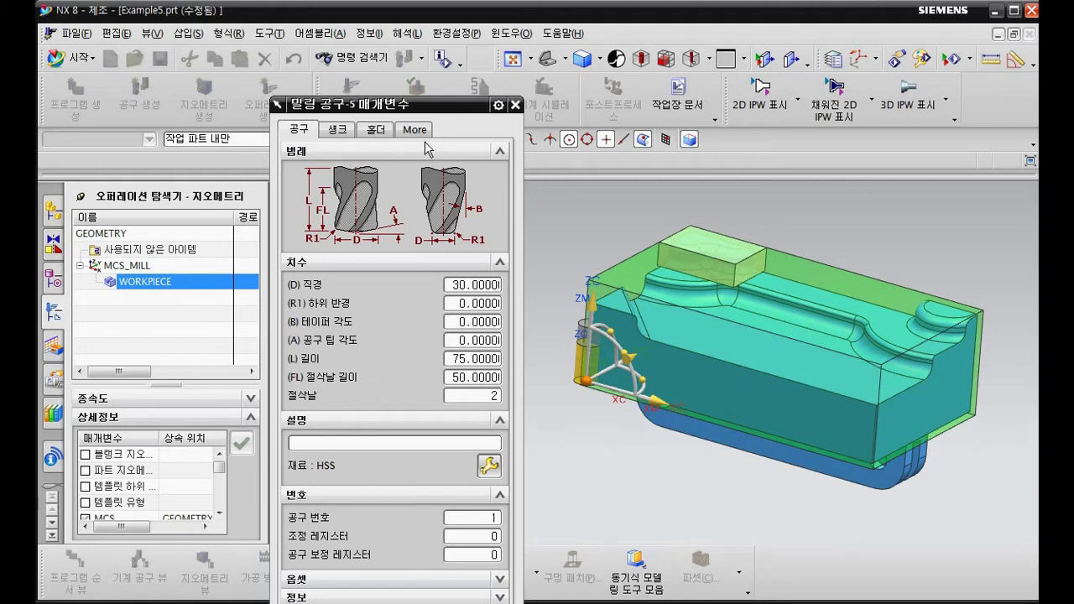
pyautogui.moveTo(411, 105); pyautogui.dragTo(410, 8)
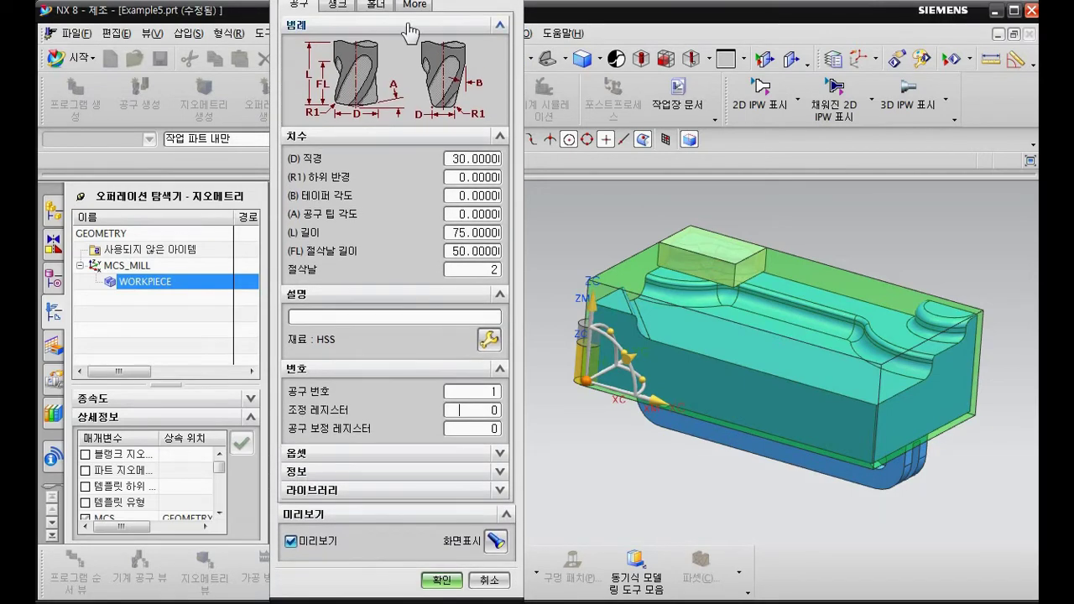
pyautogui.click(442, 580)
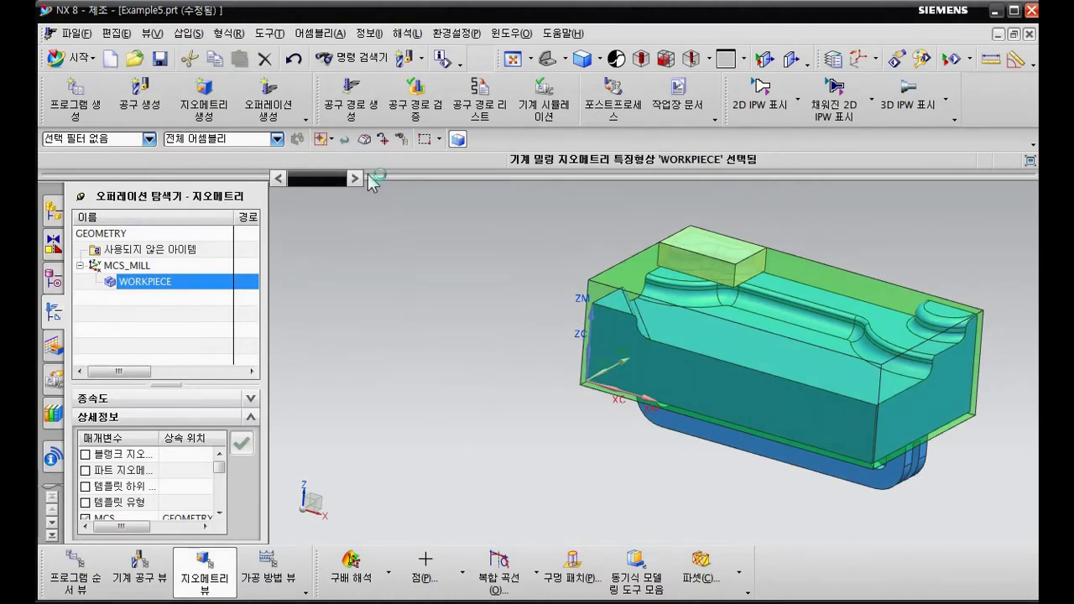
# Start a CAVITY_MILL operation under NC_PROGRAM, assigning tool F30 and the WORKPIECE geometry
pyautogui.click(254, 110)
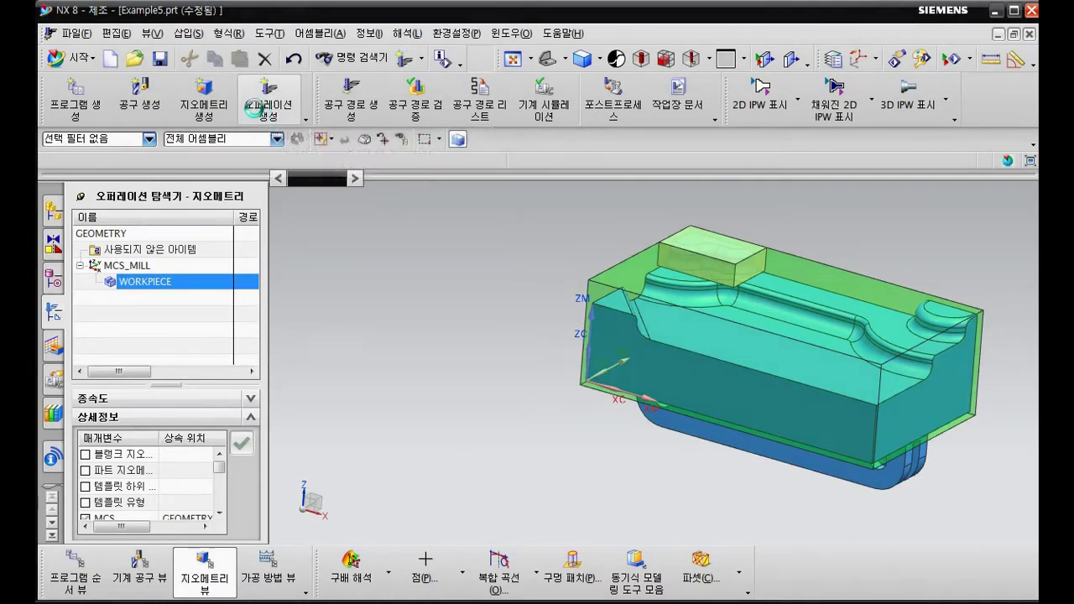
pyautogui.moveTo(386, 0); pyautogui.dragTo(386, 37)
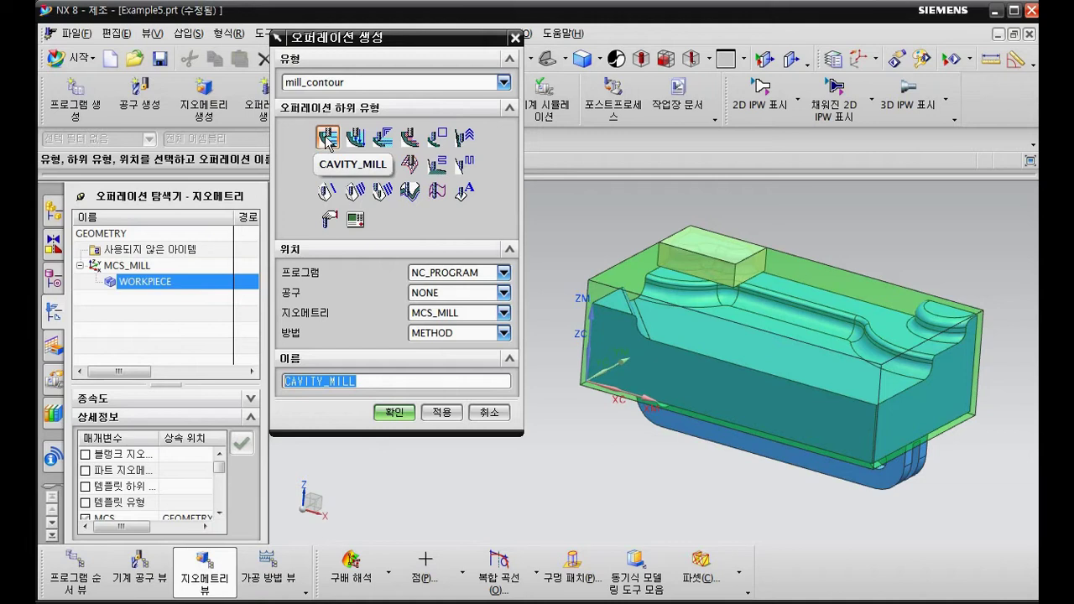
pyautogui.click(490, 275)
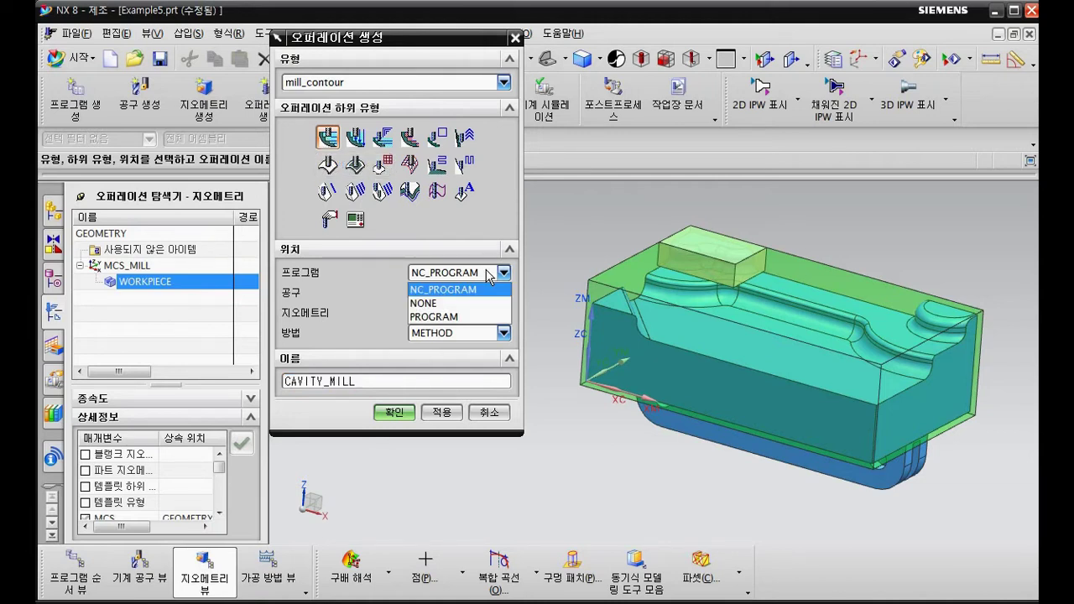
pyautogui.click(487, 273)
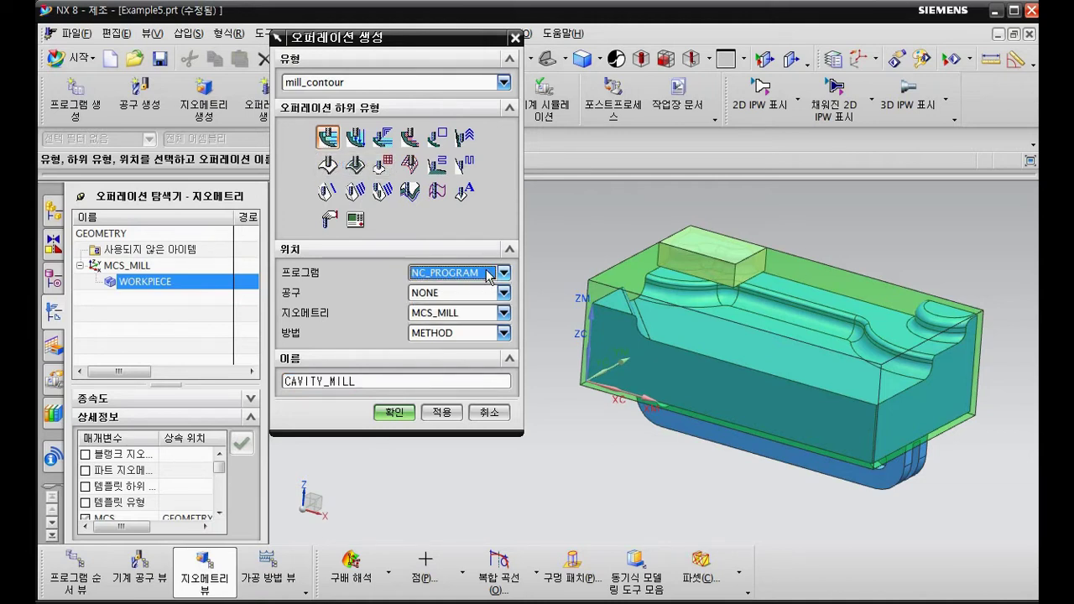
pyautogui.click(491, 293)
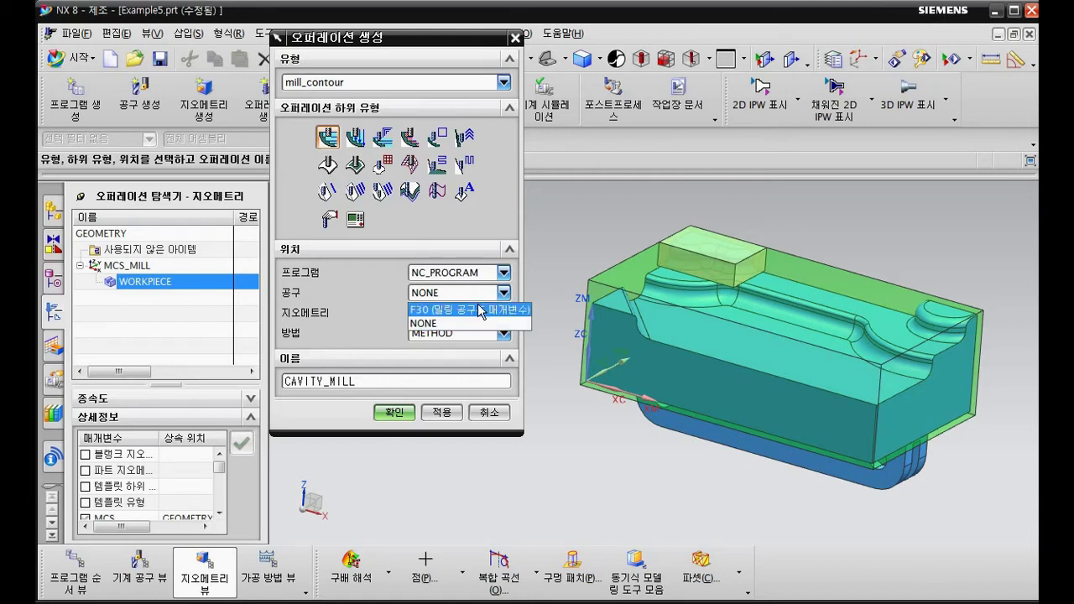
pyautogui.click(485, 309)
pyautogui.click(484, 317)
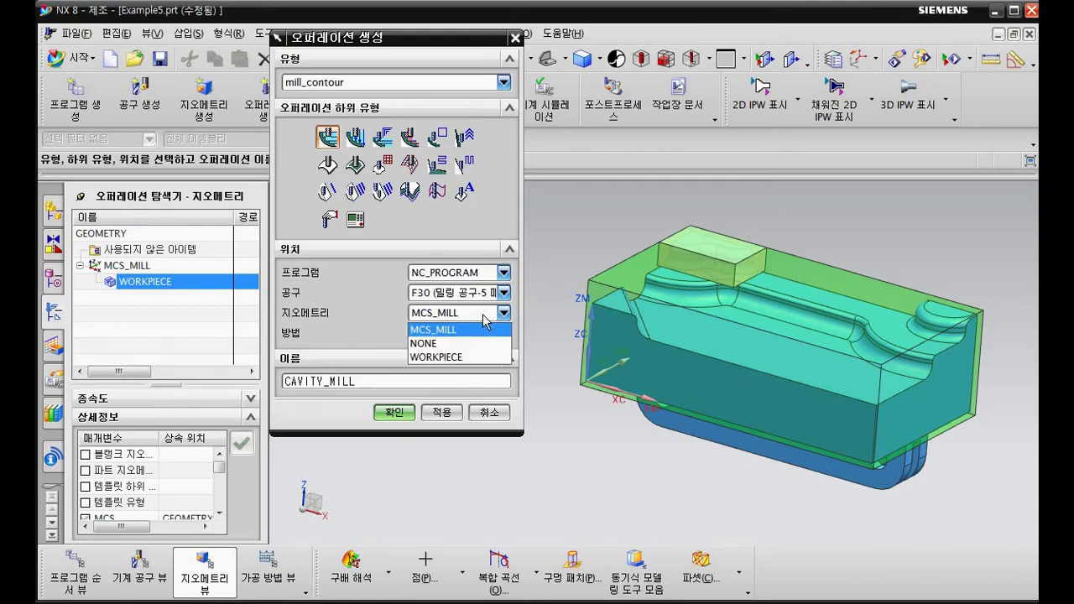
pyautogui.click(470, 356)
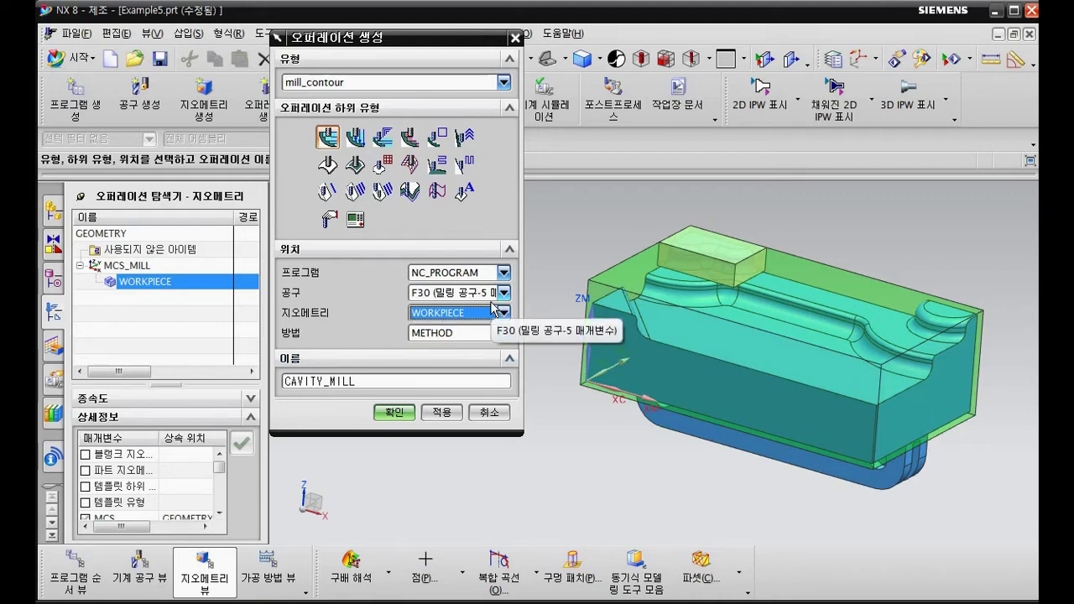
# Set the operation's method to MILL_ROUGH and create the CAVITY_MILL operation
pyautogui.click(482, 334)
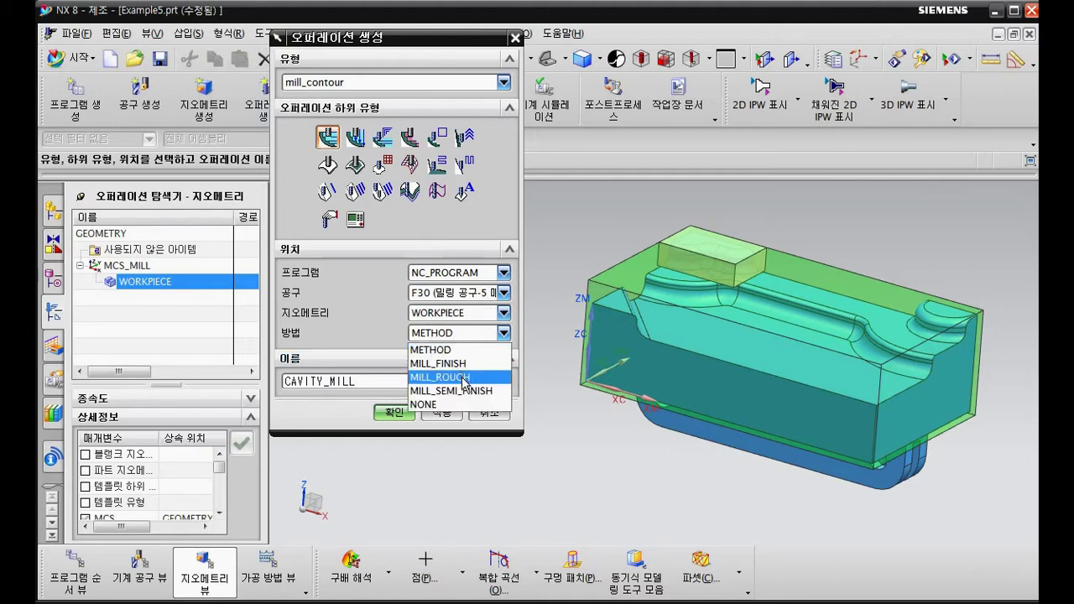
pyautogui.click(464, 379)
pyautogui.click(481, 335)
pyautogui.click(465, 362)
pyautogui.click(464, 336)
pyautogui.click(464, 379)
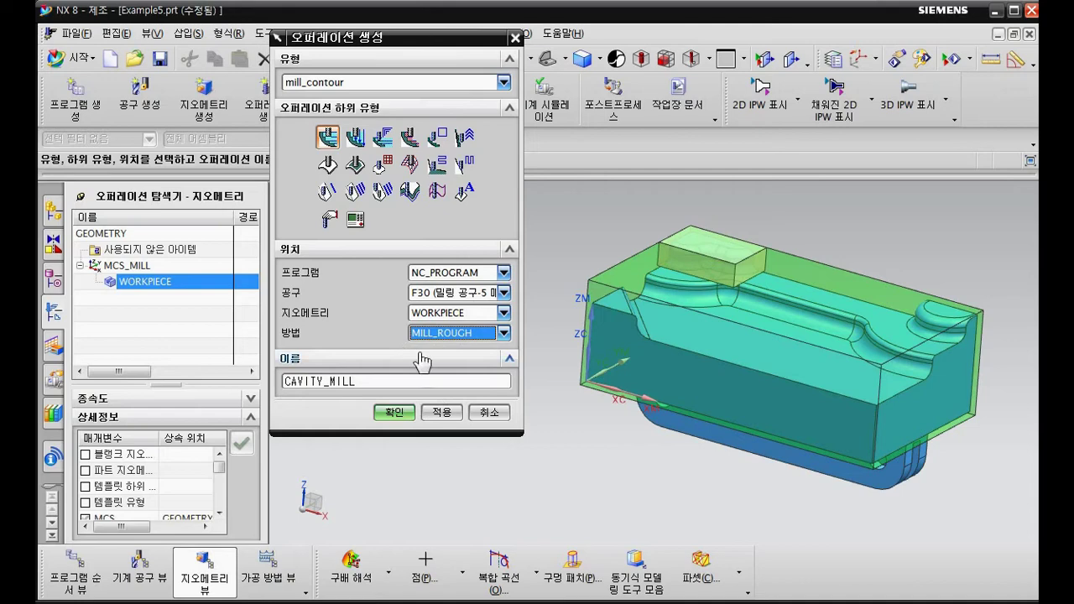
pyautogui.click(394, 413)
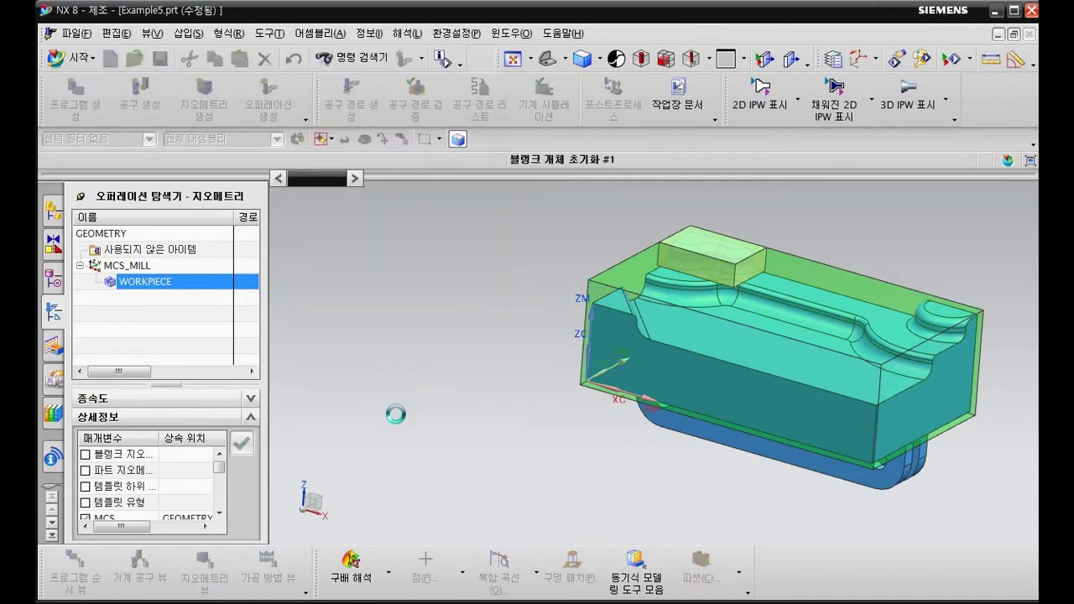
# Set the cut pattern to 외곽 따르기 (follow periphery) and the stepover to 60 percent of the flat diameter
pyautogui.moveTo(424, 41); pyautogui.dragTo(424, 13)
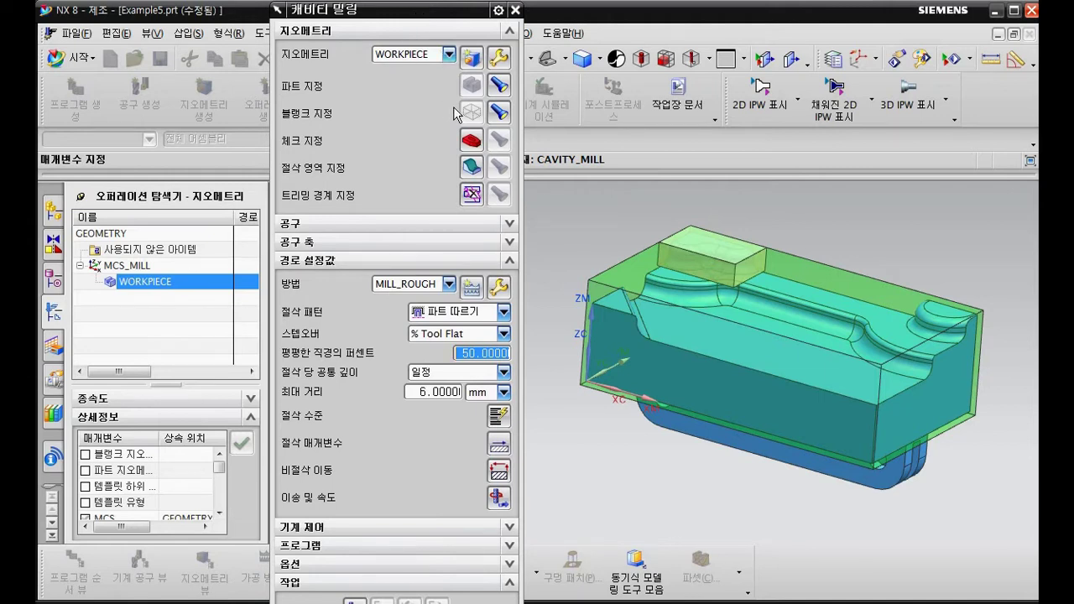
pyautogui.click(498, 118)
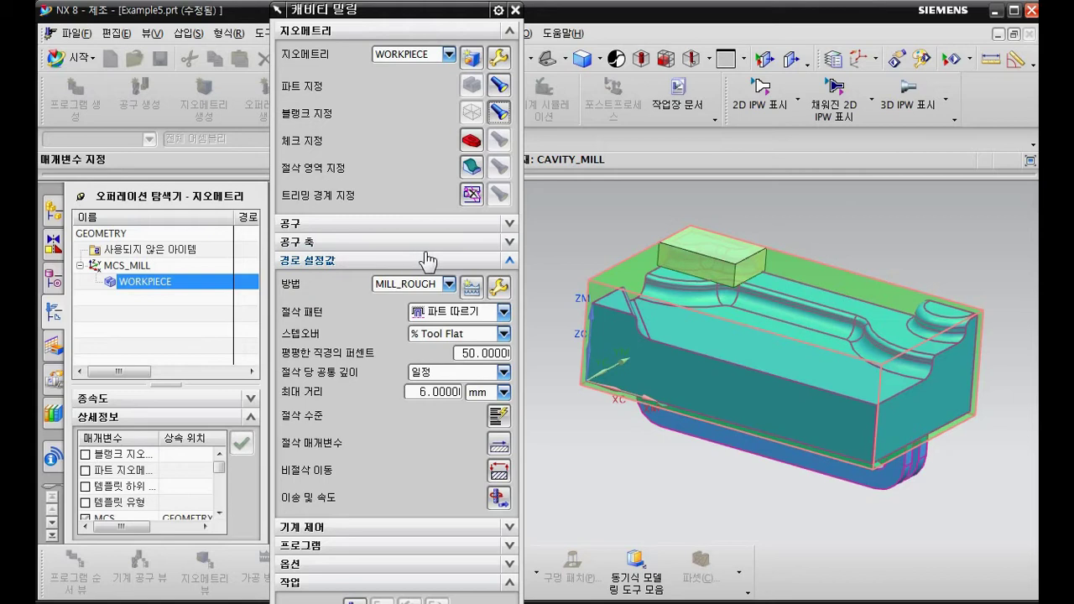
pyautogui.click(477, 316)
pyautogui.click(466, 342)
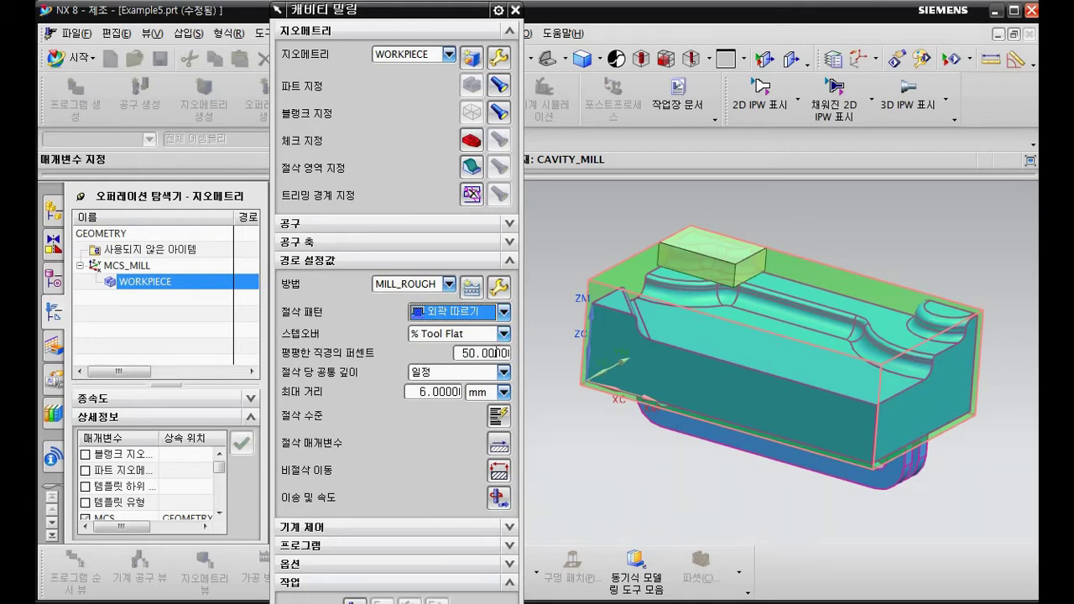
pyautogui.click(496, 353)
pyautogui.write('60')
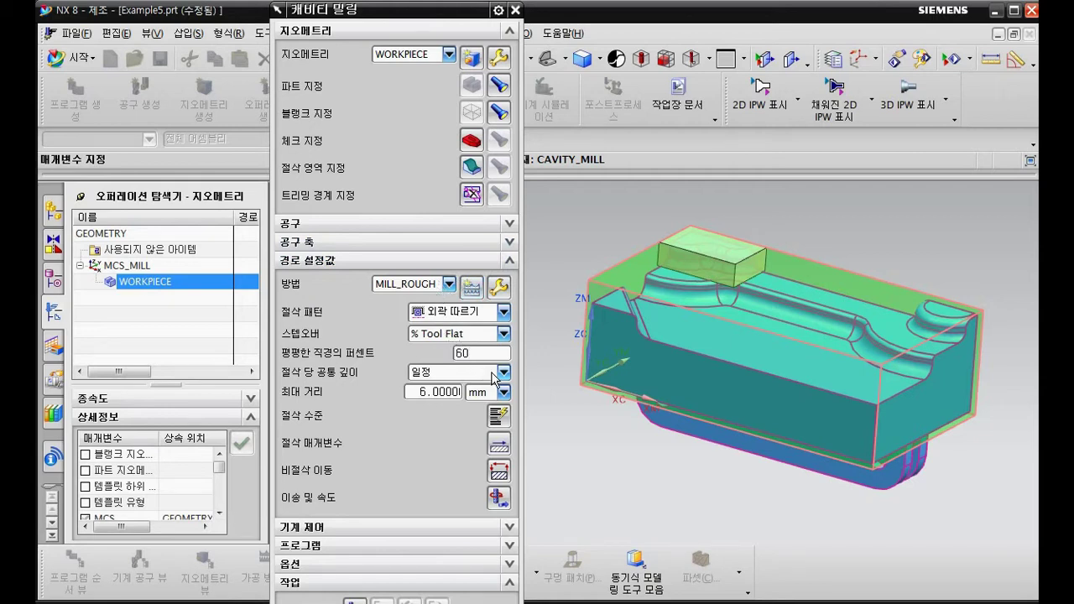
# Use a constant (일정) common depth per cut with a maximum distance of 3 mm
pyautogui.click(444, 373)
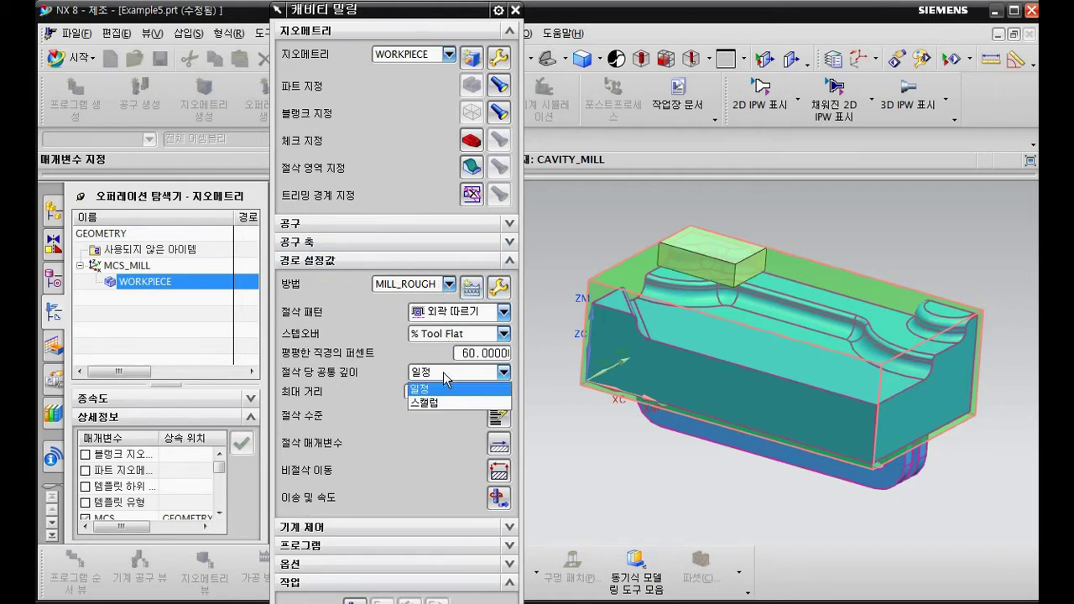
pyautogui.click(442, 386)
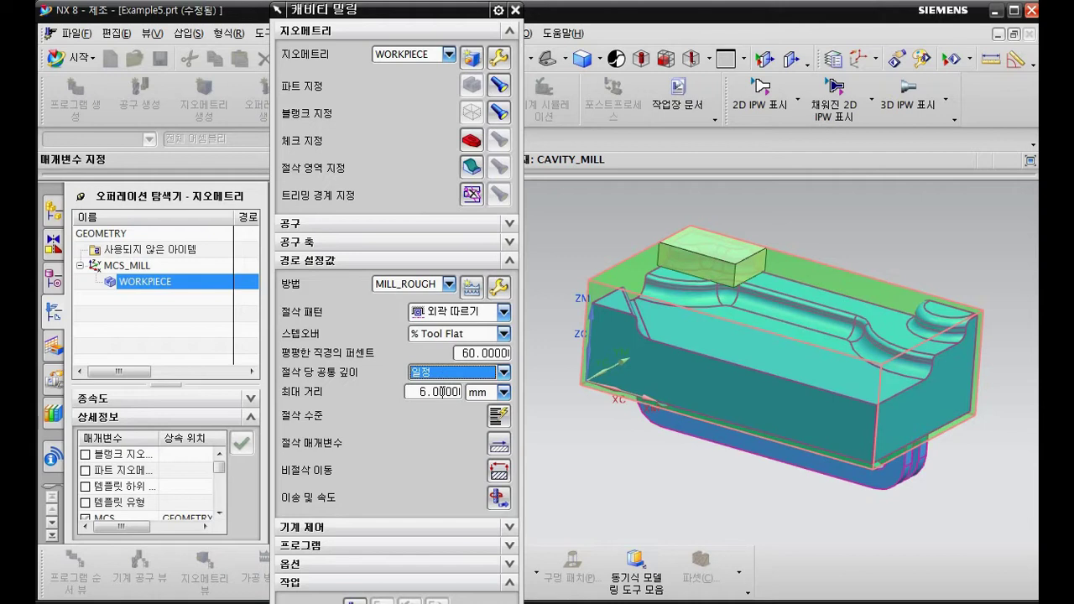
pyautogui.doubleClick(442, 392)
pyautogui.write('3')
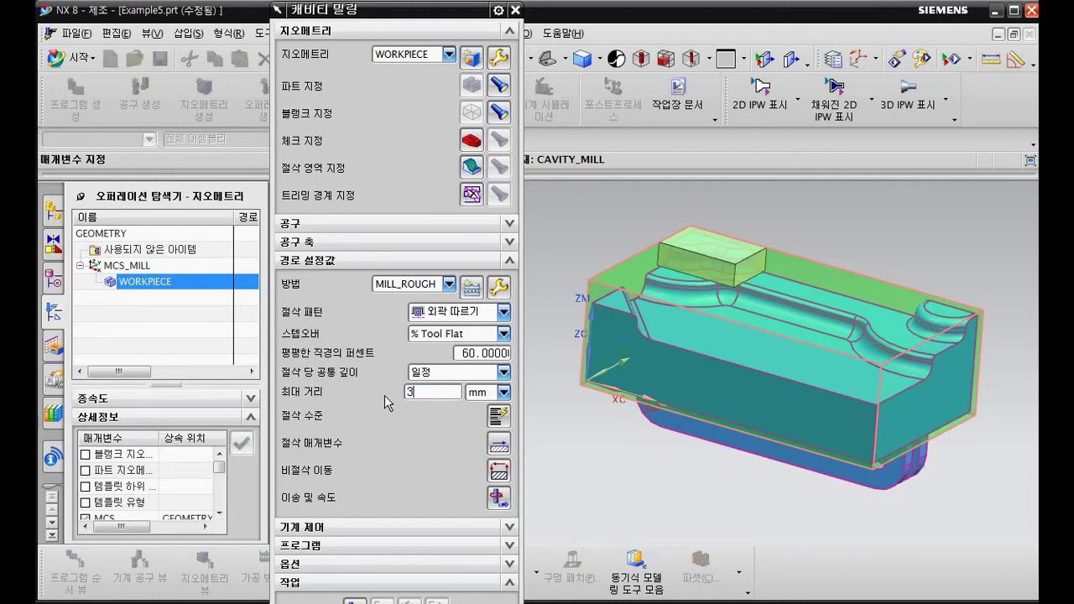
pyautogui.press('Tab')
pyautogui.hotkey('alt', 'Down')
pyautogui.press('Return')
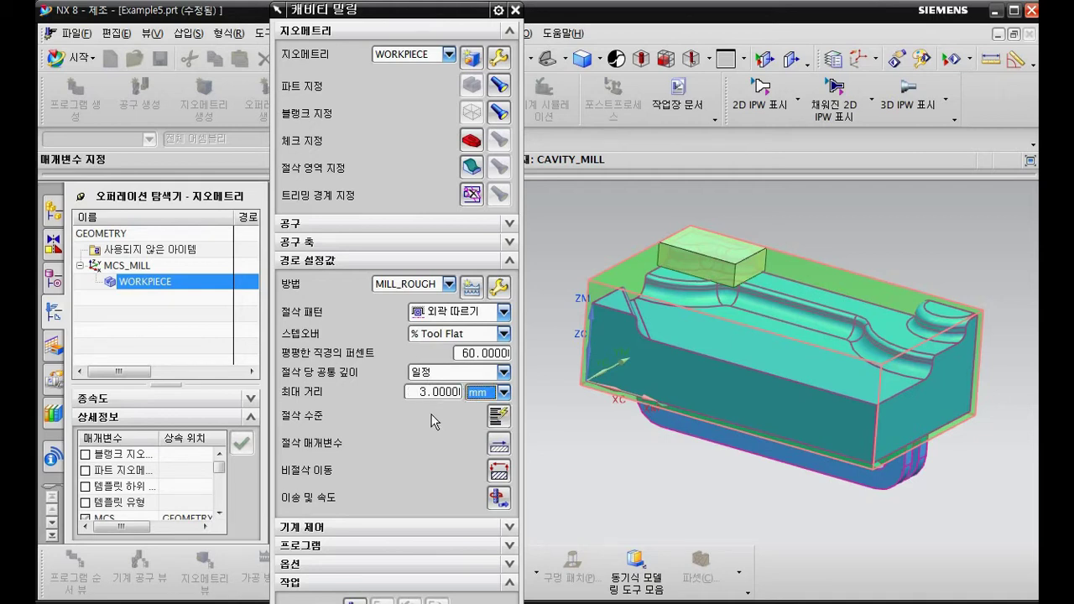
# Open the cut levels definition and examine which part of the cavity block each depth range covers
pyautogui.click(498, 416)
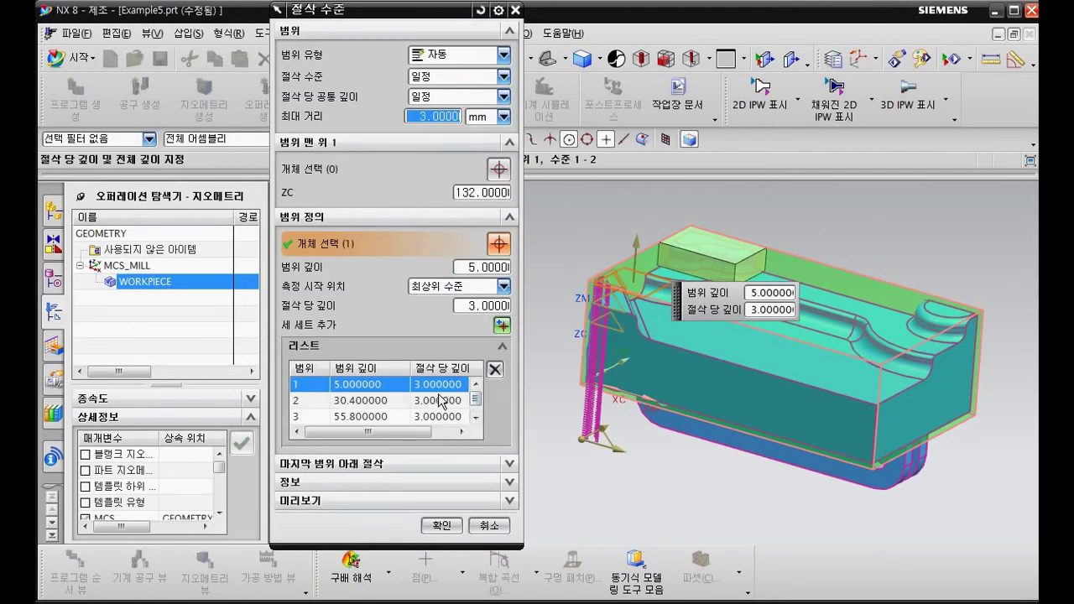
pyautogui.click(436, 401)
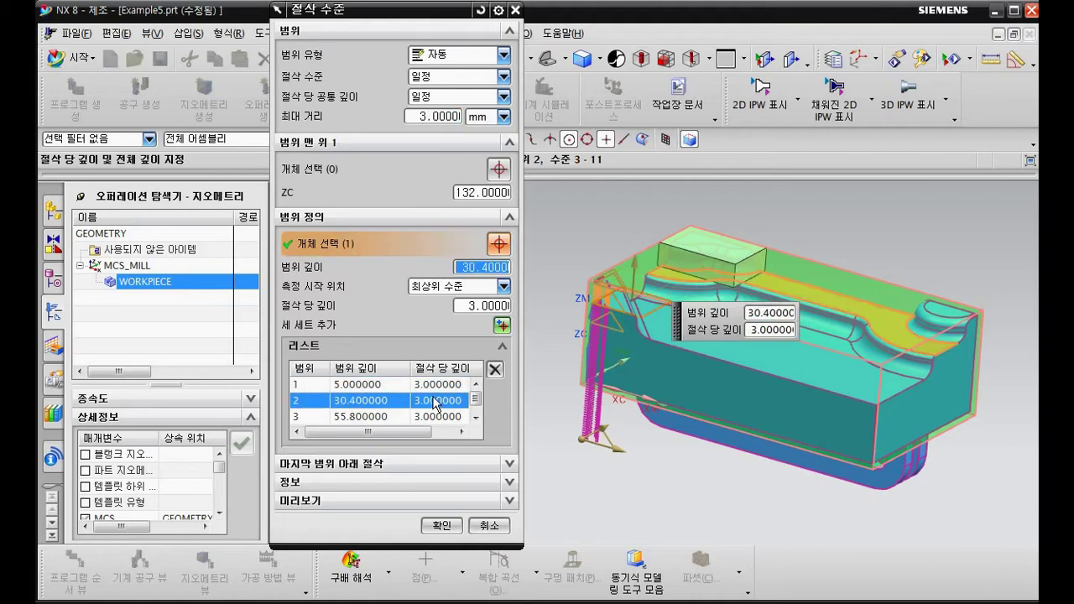
pyautogui.click(434, 417)
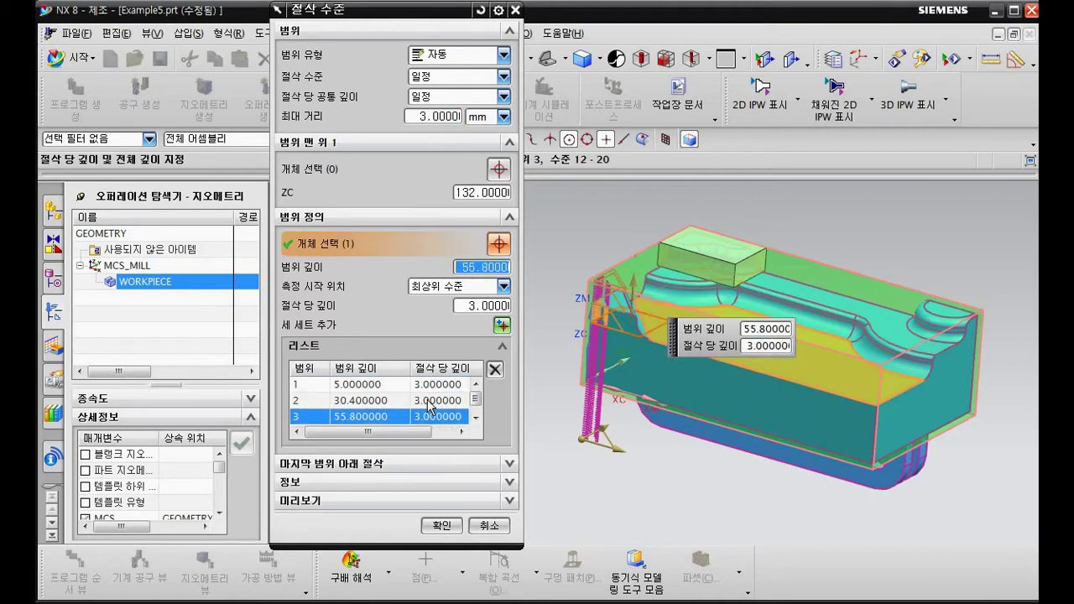
pyautogui.click(430, 402)
pyautogui.click(428, 385)
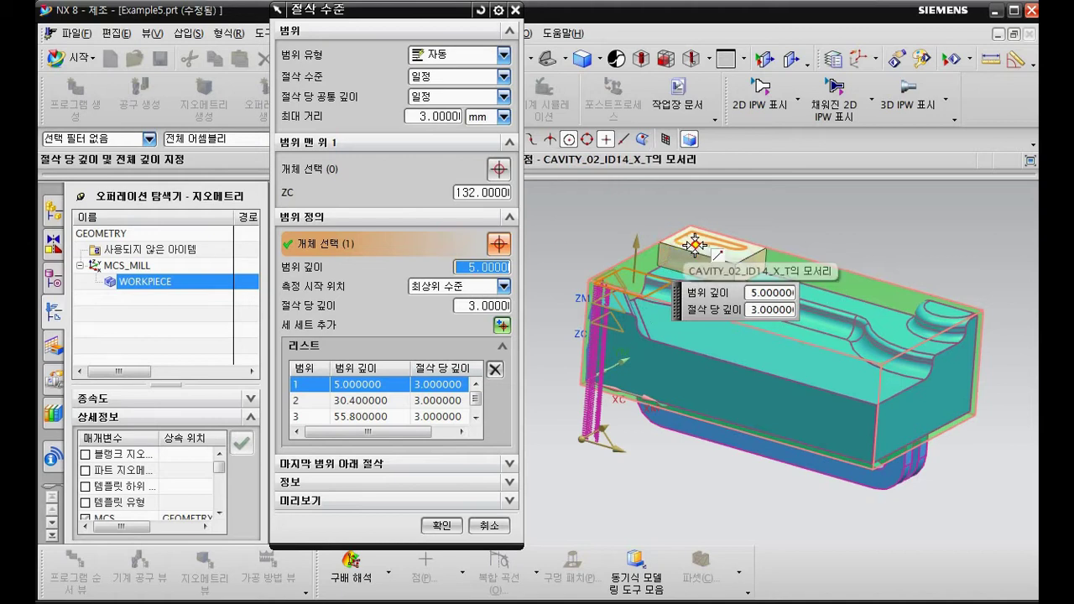
pyautogui.click(395, 401)
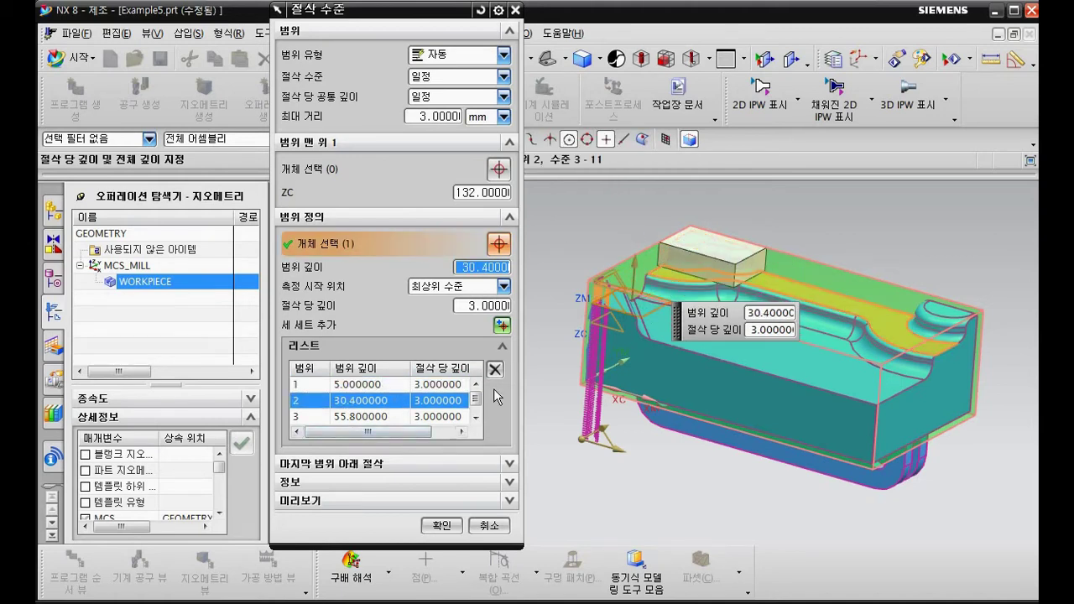
pyautogui.click(386, 416)
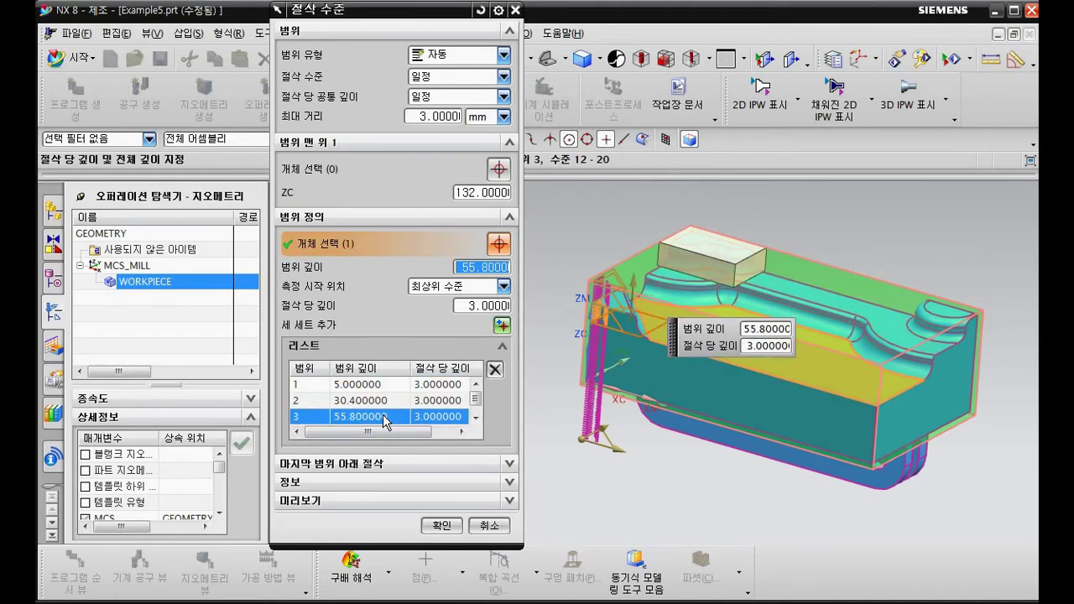
pyautogui.click(386, 416)
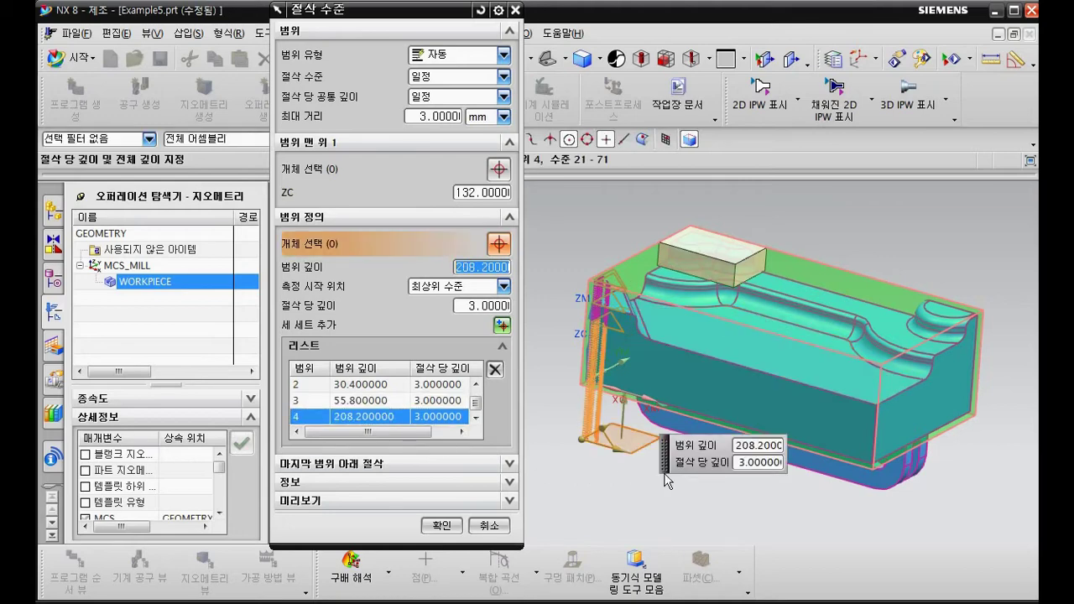
pyautogui.click(442, 404)
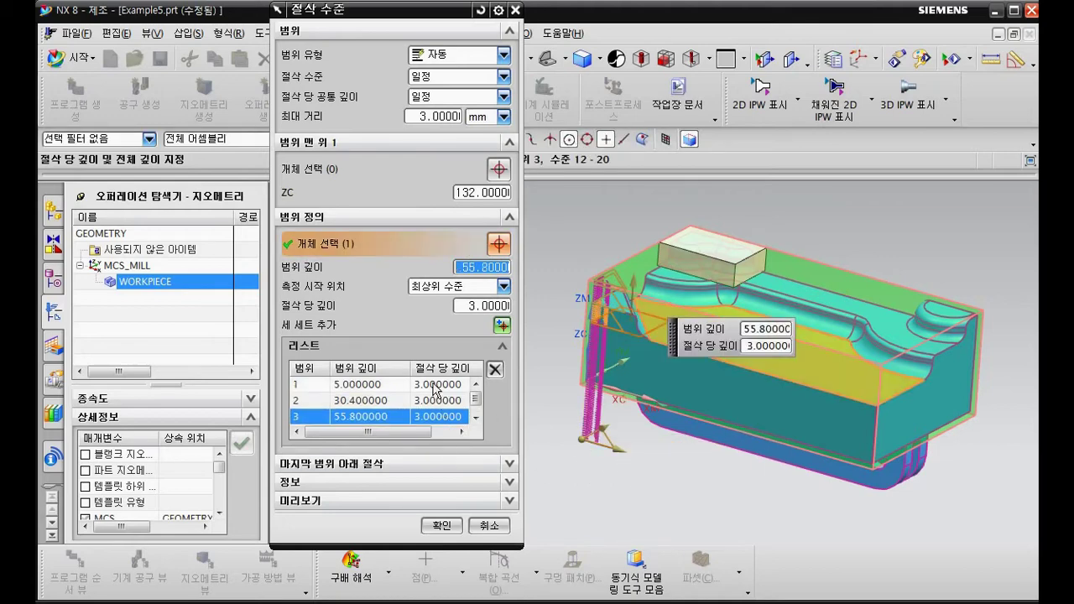
# Delete the cut ranges with depths 5, 30.4 and 208.2, keeping only the 55.8 deep range
pyautogui.click(436, 386)
pyautogui.click(495, 369)
pyautogui.click(446, 386)
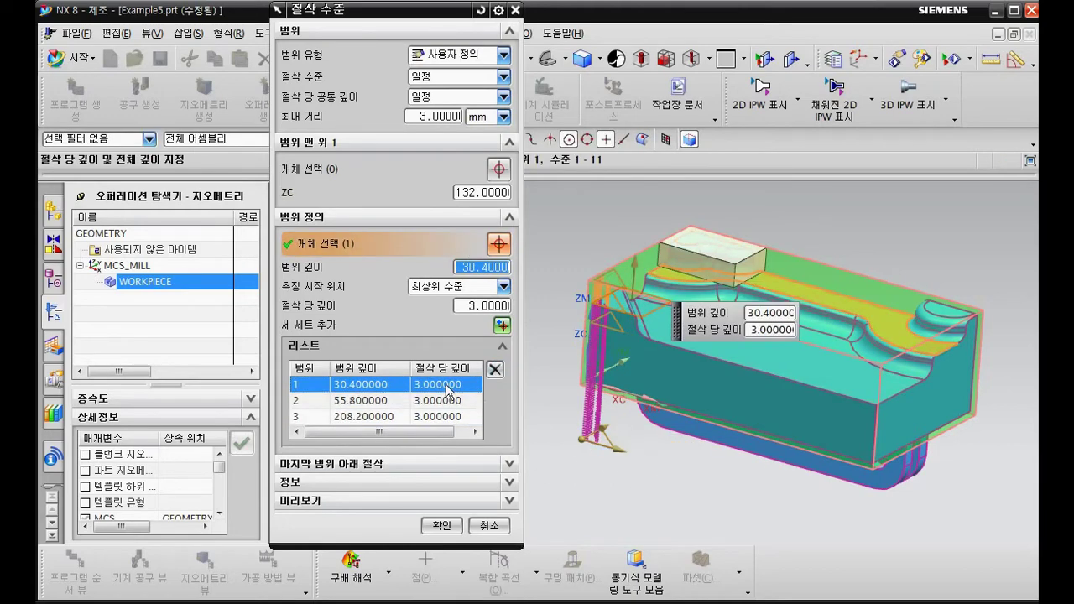
pyautogui.click(495, 370)
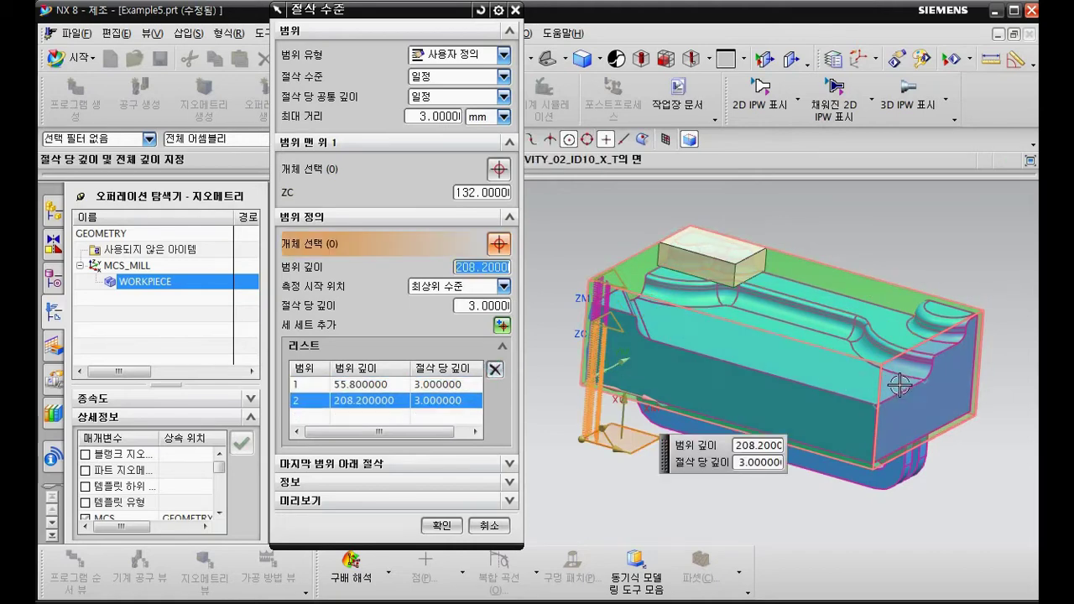
pyautogui.click(495, 370)
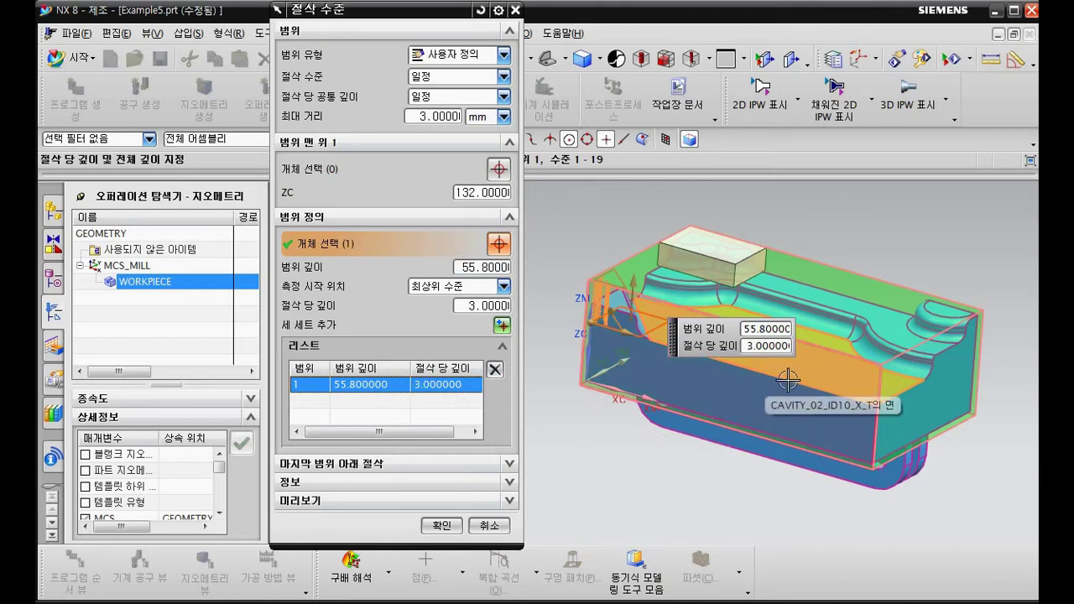
# Confirm the cut levels and set the cut order to 깊이를 우선 (depth first) in the cutting parameters
pyautogui.click(442, 526)
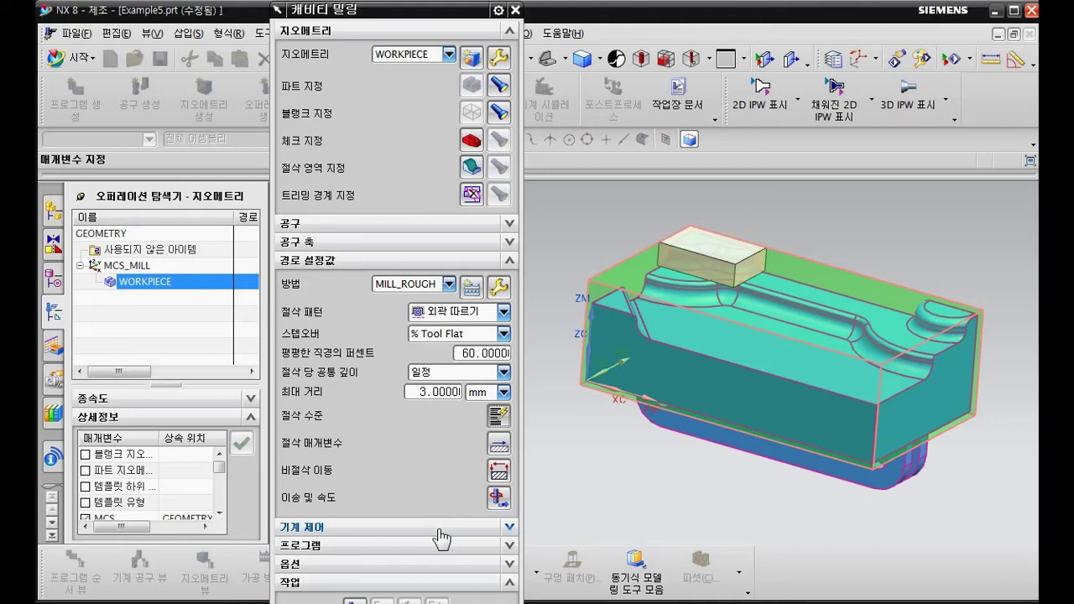
pyautogui.click(499, 443)
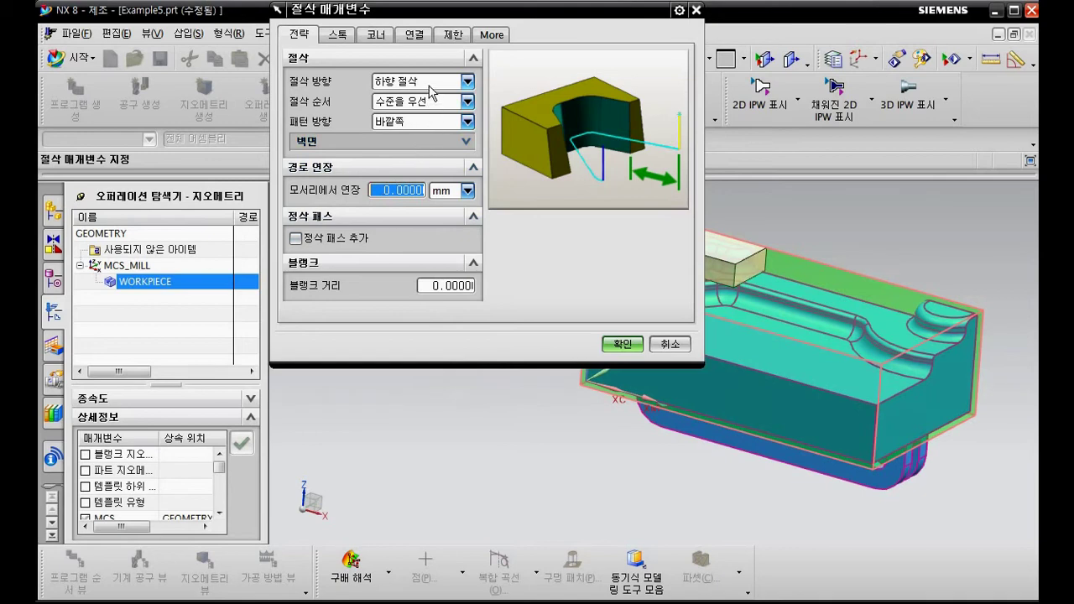
pyautogui.click(429, 102)
pyautogui.click(416, 125)
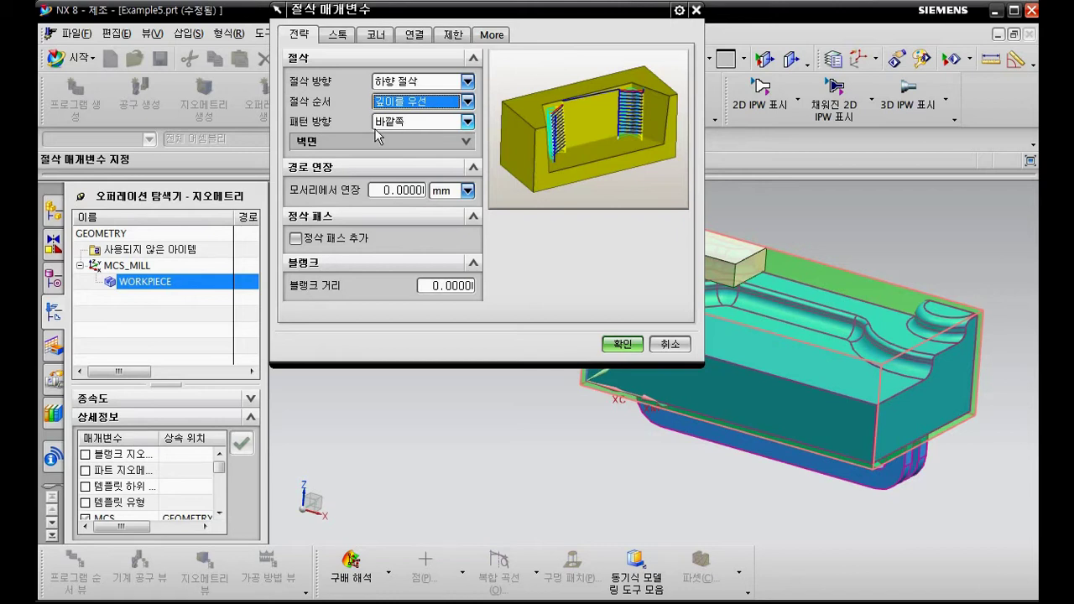
# Set the part side stock to 0.3 in the cutting parameters
pyautogui.click(338, 37)
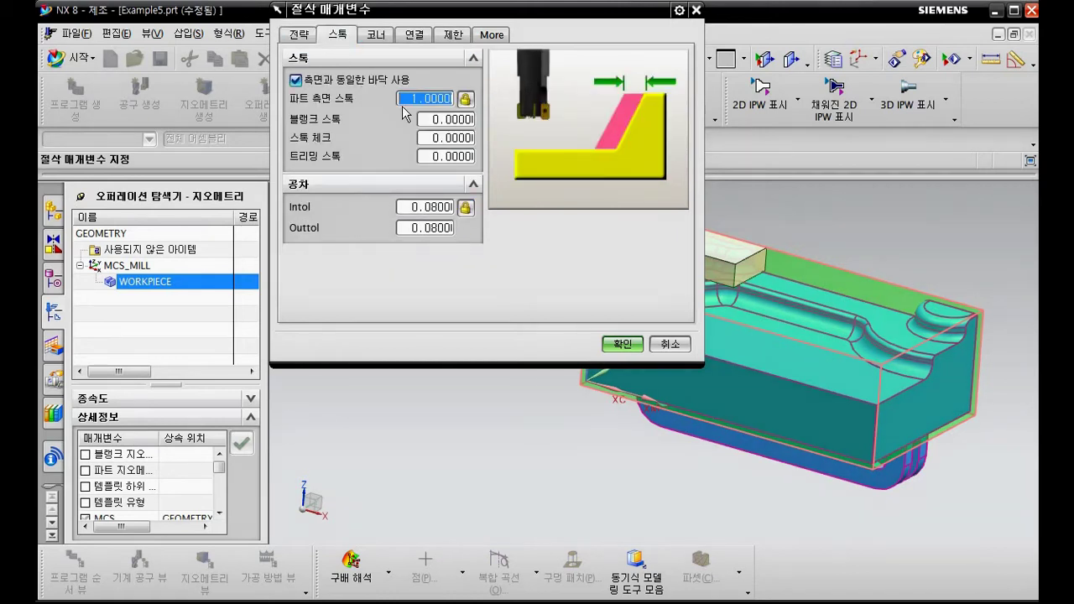
pyautogui.write('0.3')
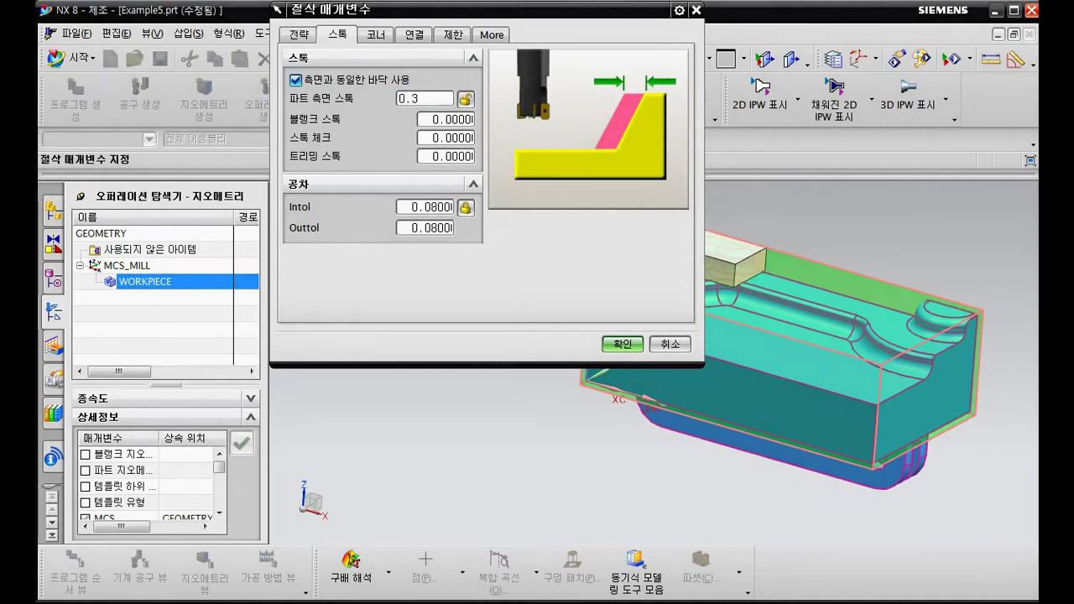
pyautogui.click(609, 350)
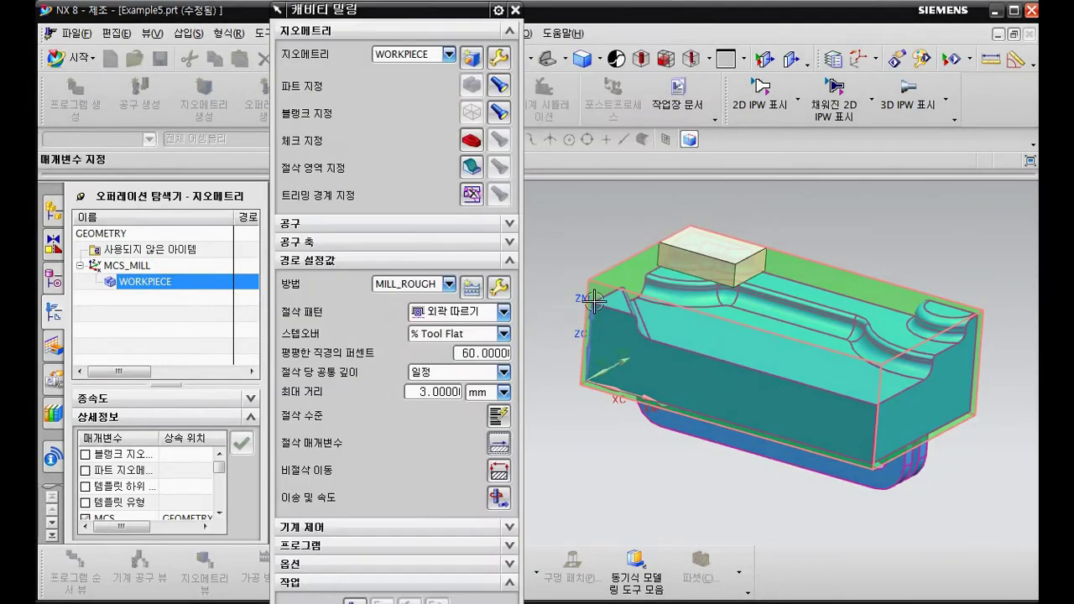
# Set the ramp angle for helical engagement in closed areas to 3 degrees in the non-cutting moves
pyautogui.click(498, 473)
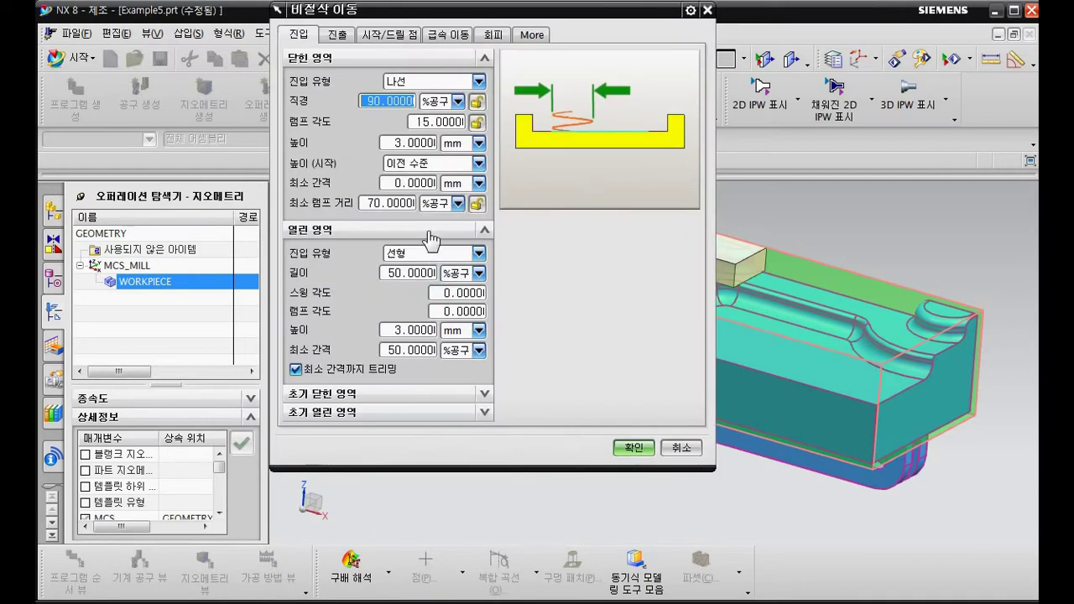
pyautogui.click(430, 122)
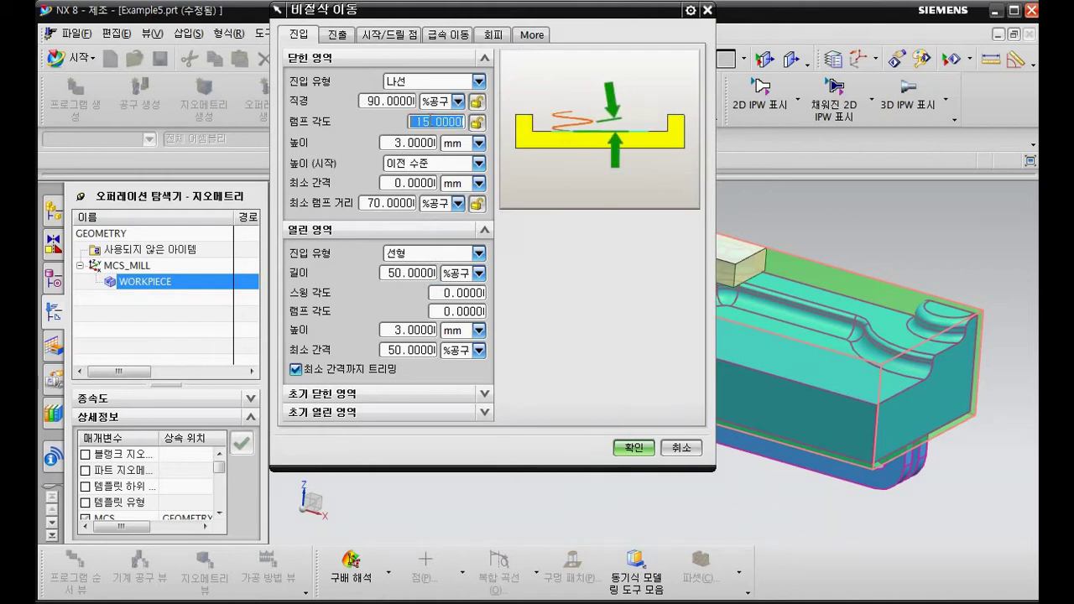
pyautogui.write('3')
# Set the rapid move clearance option to 자동 평면 (automatic plane) with a safe clearance distance of 3
pyautogui.click(436, 34)
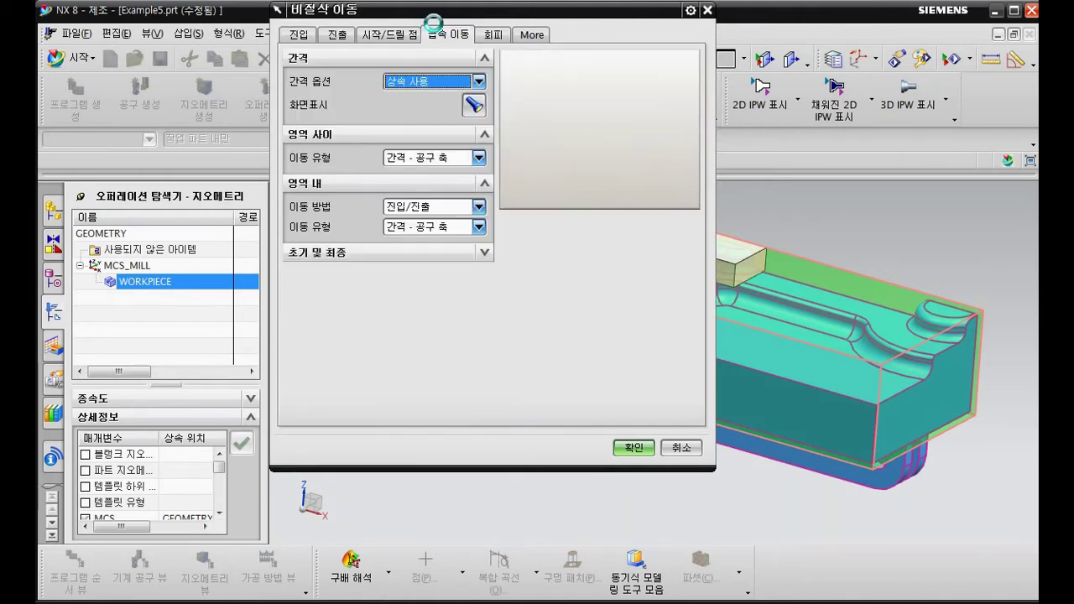
pyautogui.click(459, 84)
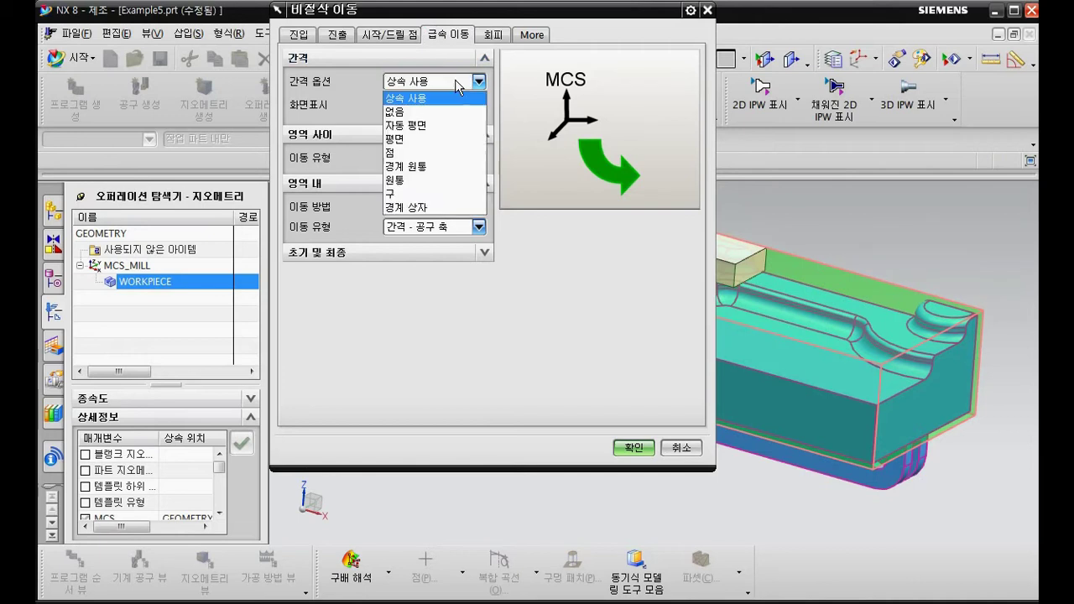
pyautogui.click(431, 125)
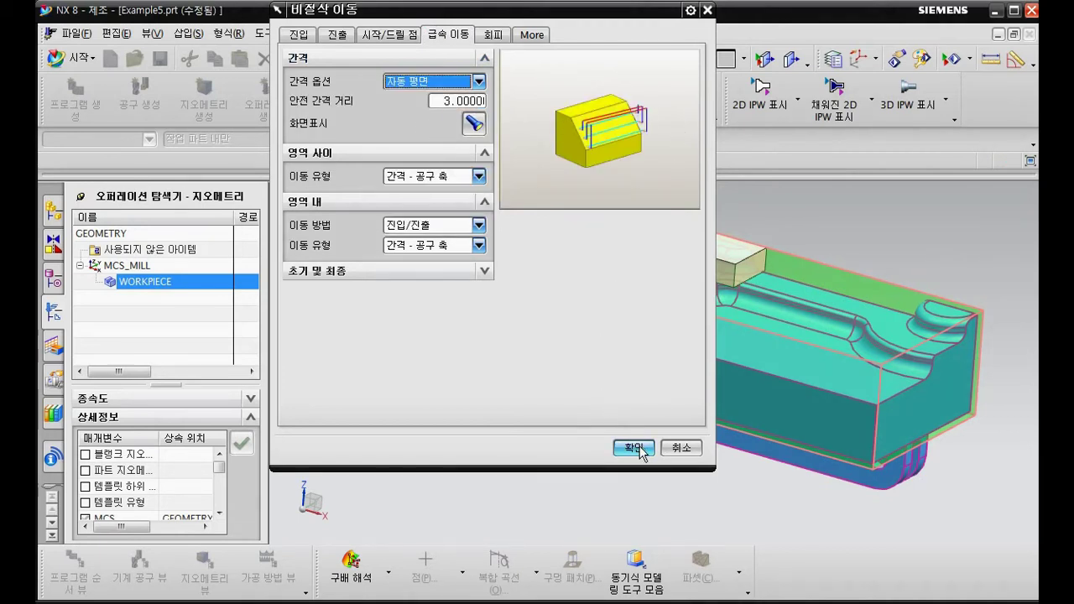
pyautogui.click(443, 100)
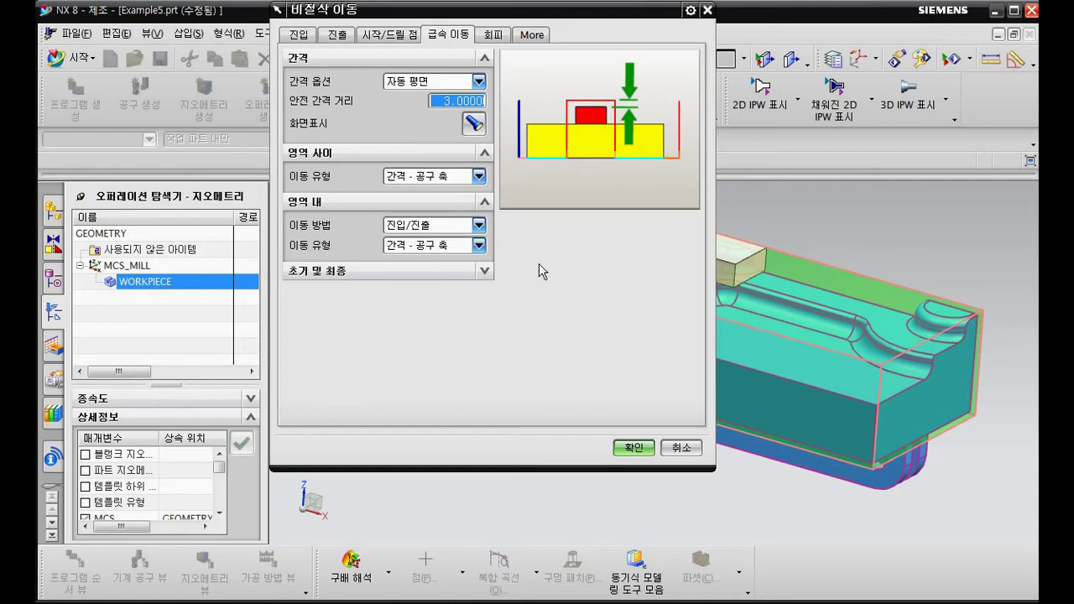
pyautogui.click(635, 449)
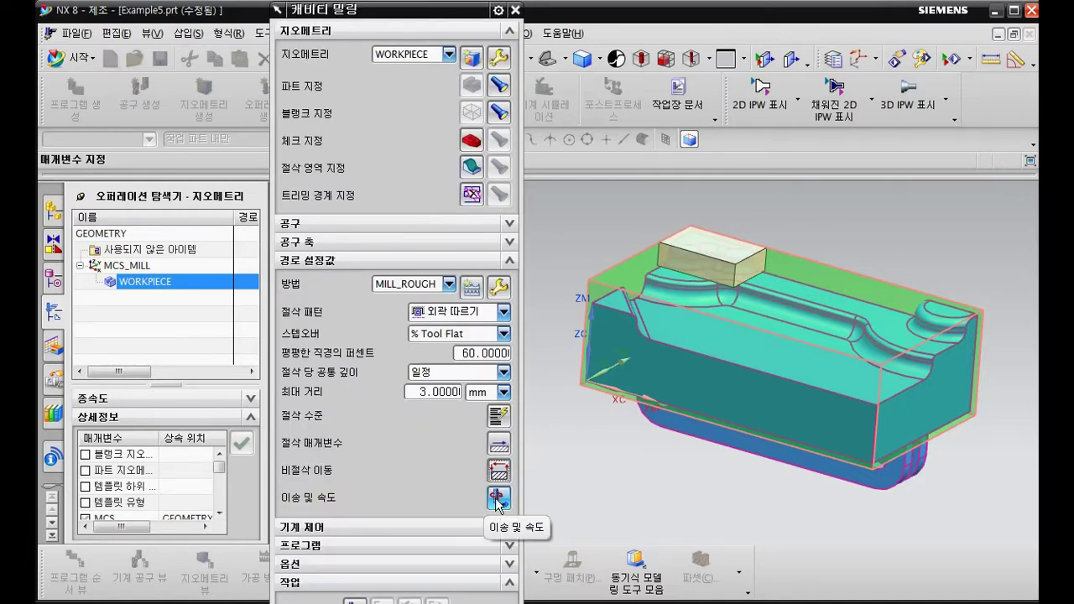
# Set the spindle speed to 8000 rpm and the cutting feed rate to 1500, and calculate the surface speed and feed per tooth
pyautogui.click(498, 501)
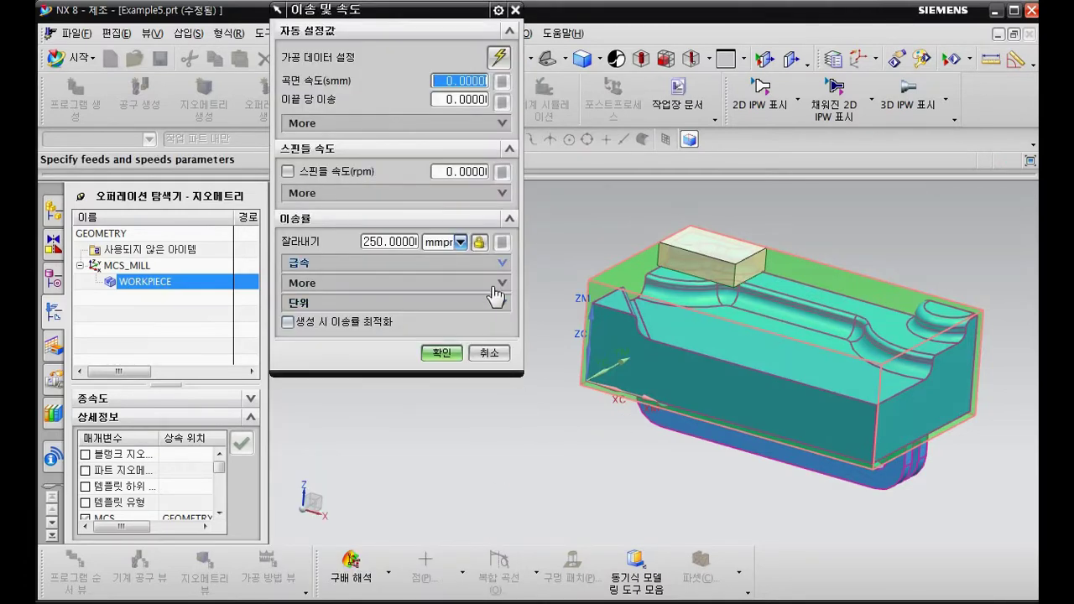
pyautogui.click(459, 170)
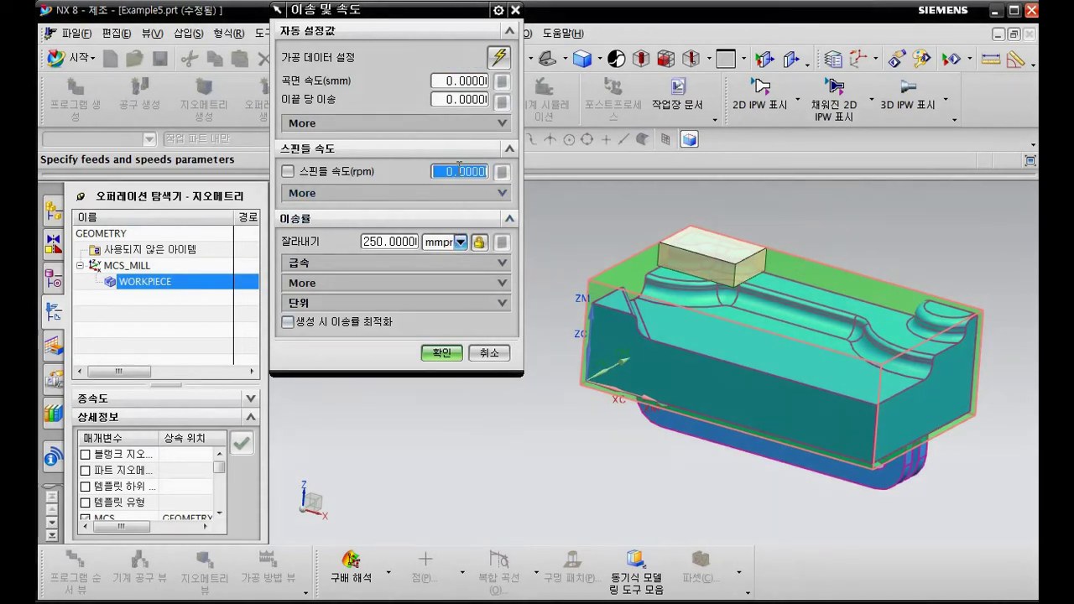
pyautogui.write('8')
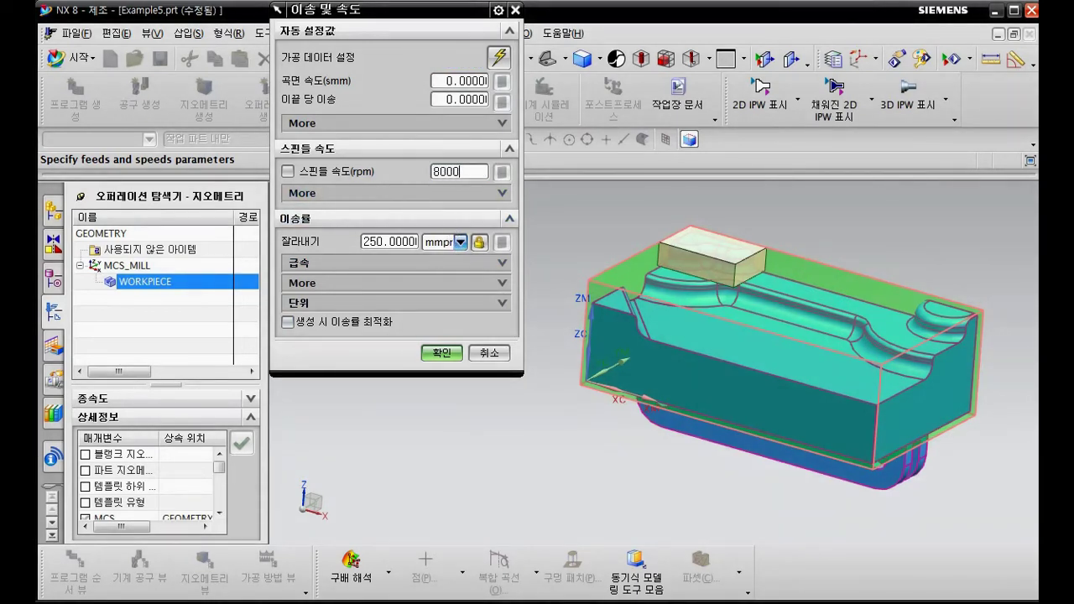
pyautogui.write('000')
pyautogui.click(372, 241)
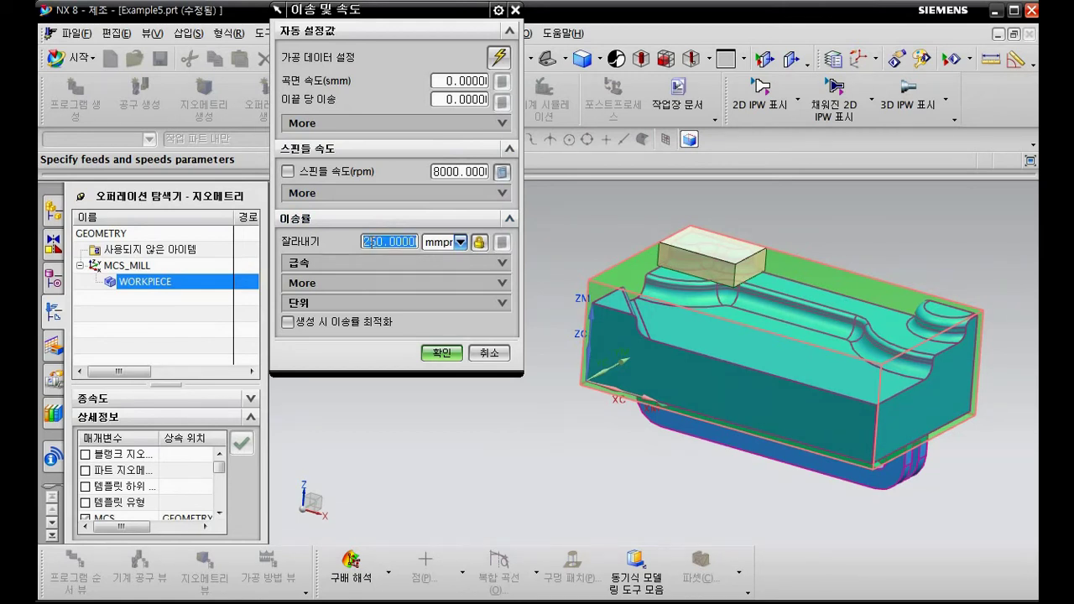
pyautogui.write('1500')
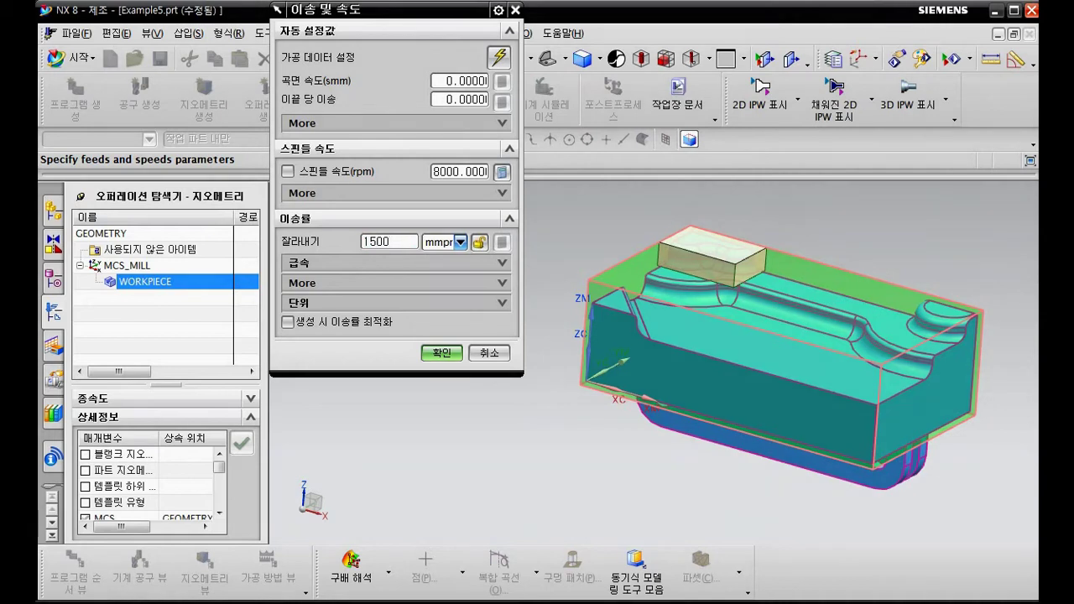
pyautogui.click(500, 171)
pyautogui.click(288, 172)
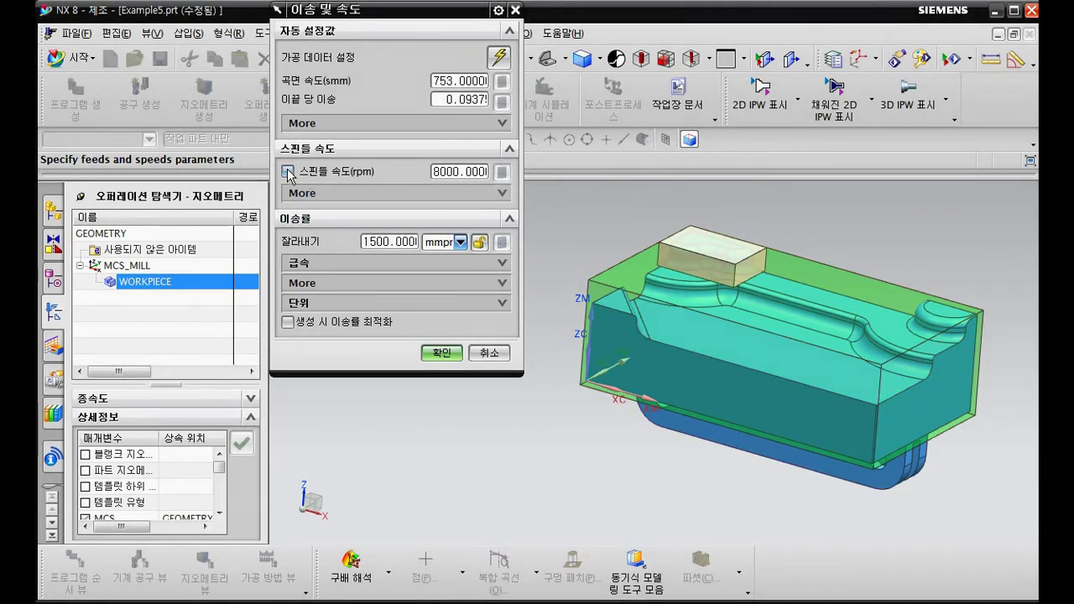
pyautogui.click(442, 353)
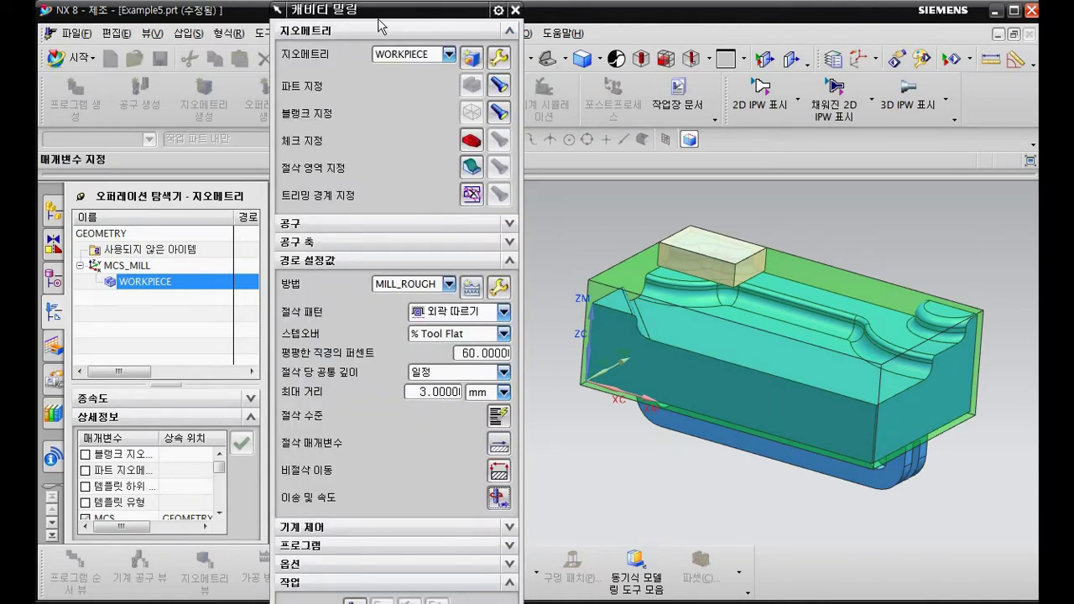
# Generate the cavity milling tool path and inspect it on the block
pyautogui.scroll(-2, 380, 326)
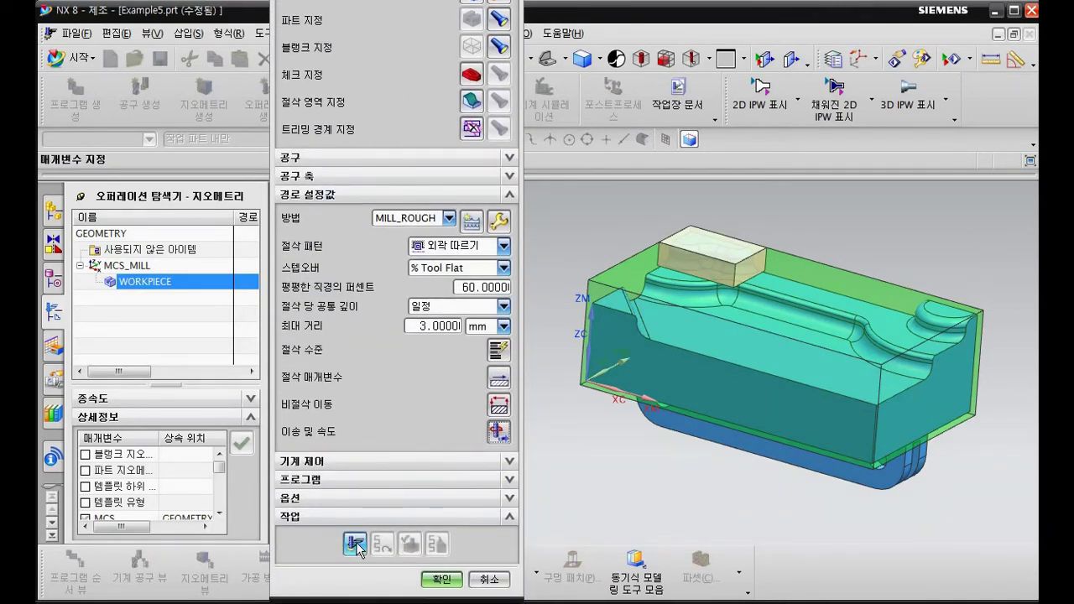
pyautogui.click(356, 542)
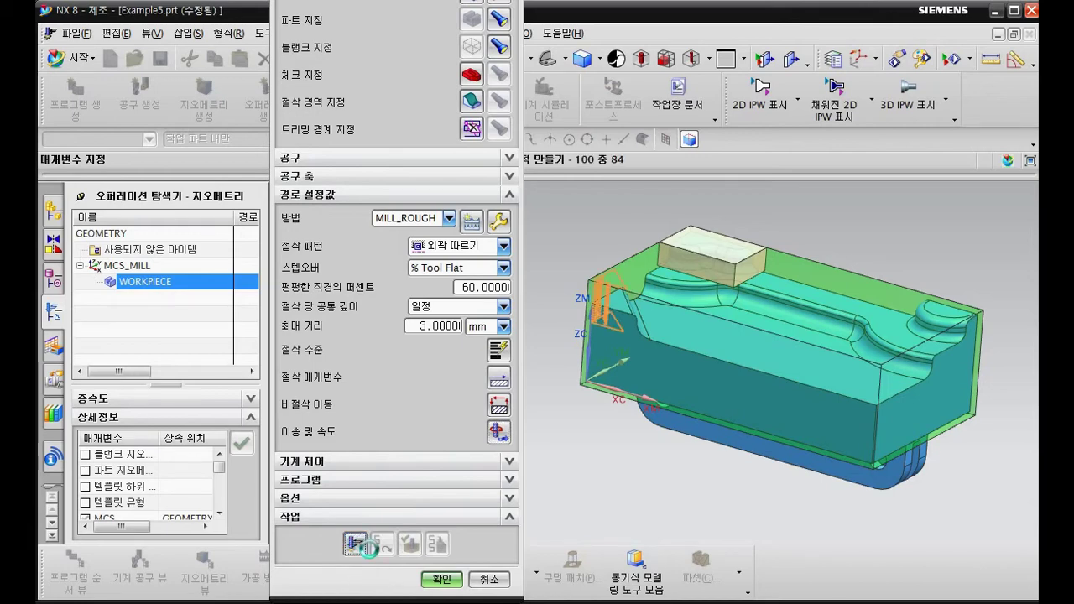
pyautogui.click(442, 579)
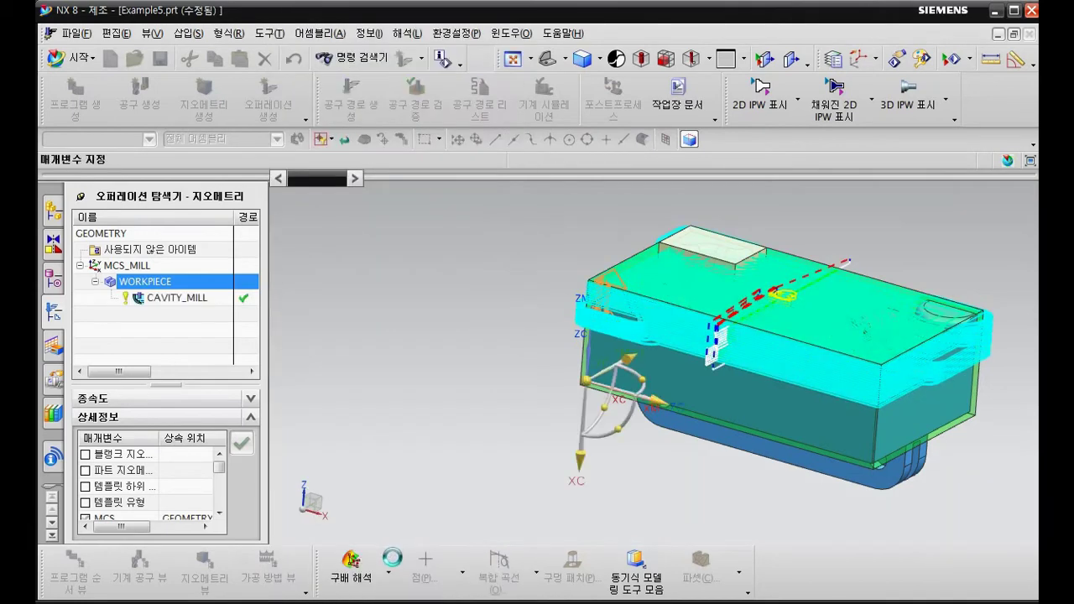
pyautogui.moveTo(774, 386); pyautogui.dragTo(748, 374, button='middle')
pyautogui.scroll(4, 746, 373)
pyautogui.scroll(-4, 747, 372)
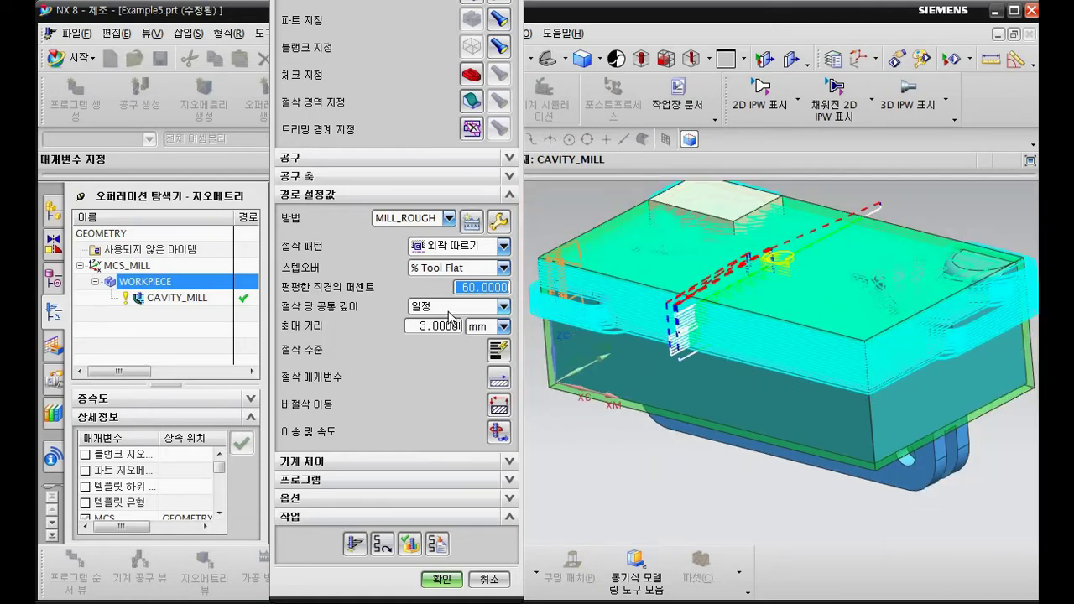
# Replace the 55.8 deep cut range with one 137 deep, reaching the block's bottom face, and regenerate the tool path
pyautogui.click(498, 350)
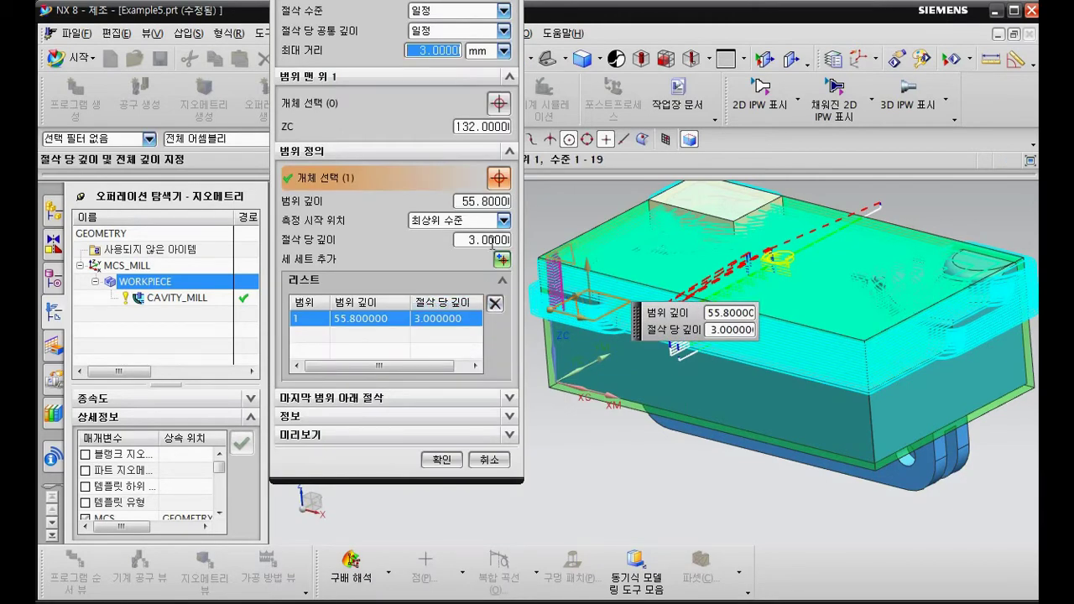
pyautogui.click(495, 305)
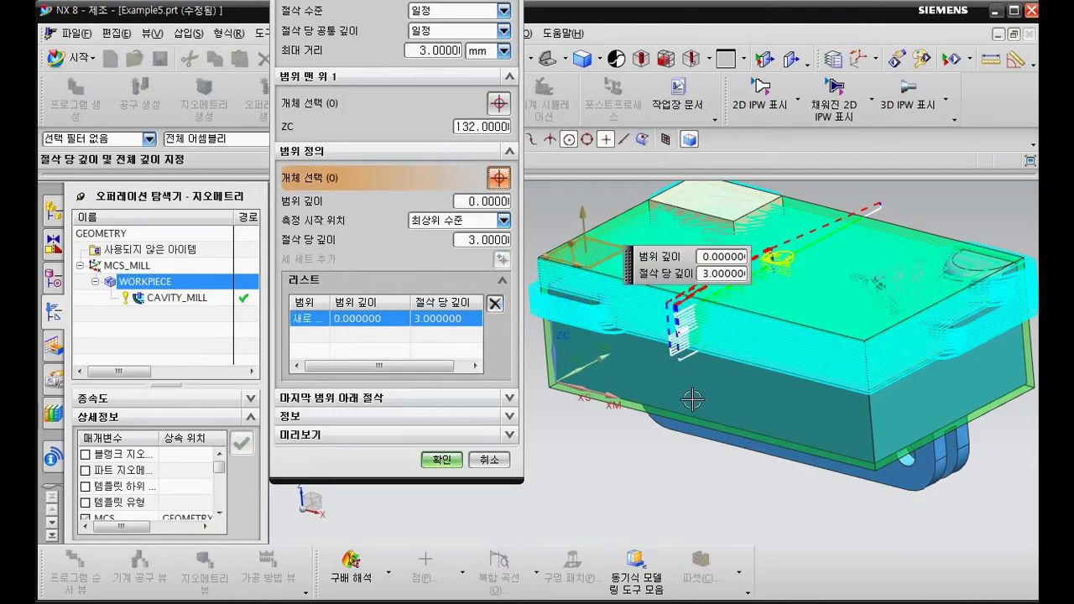
pyautogui.click(899, 453)
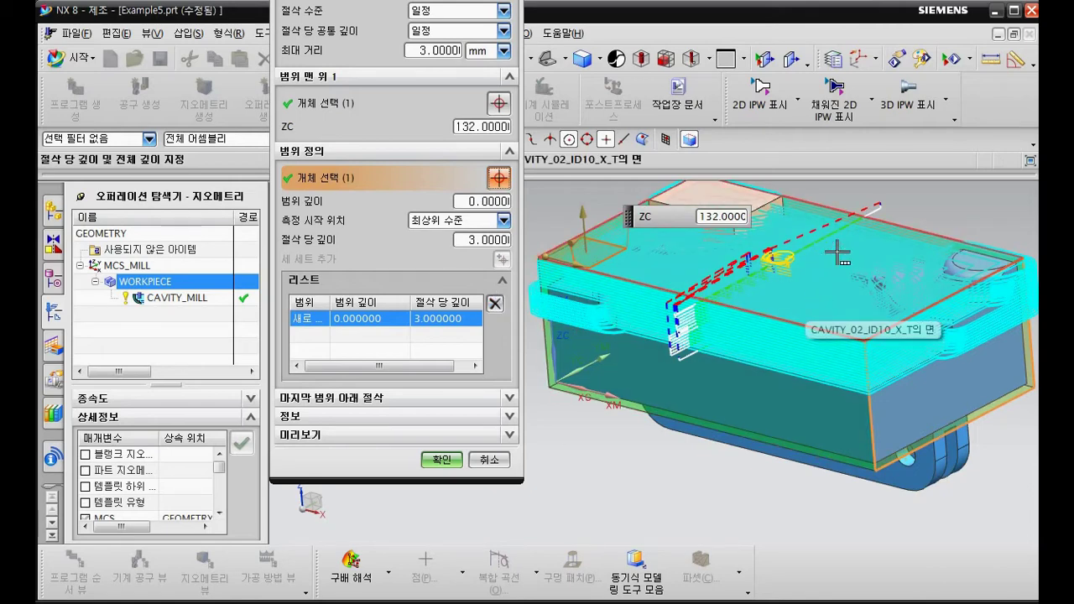
pyautogui.click(775, 419)
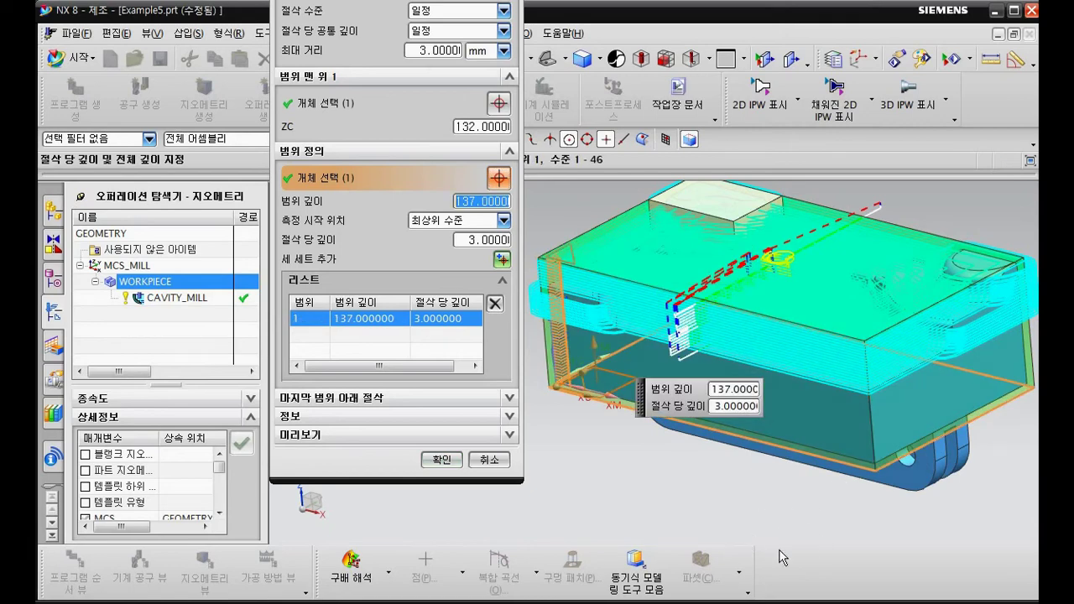
pyautogui.moveTo(939, 425); pyautogui.dragTo(924, 410, button='middle')
pyautogui.click(440, 460)
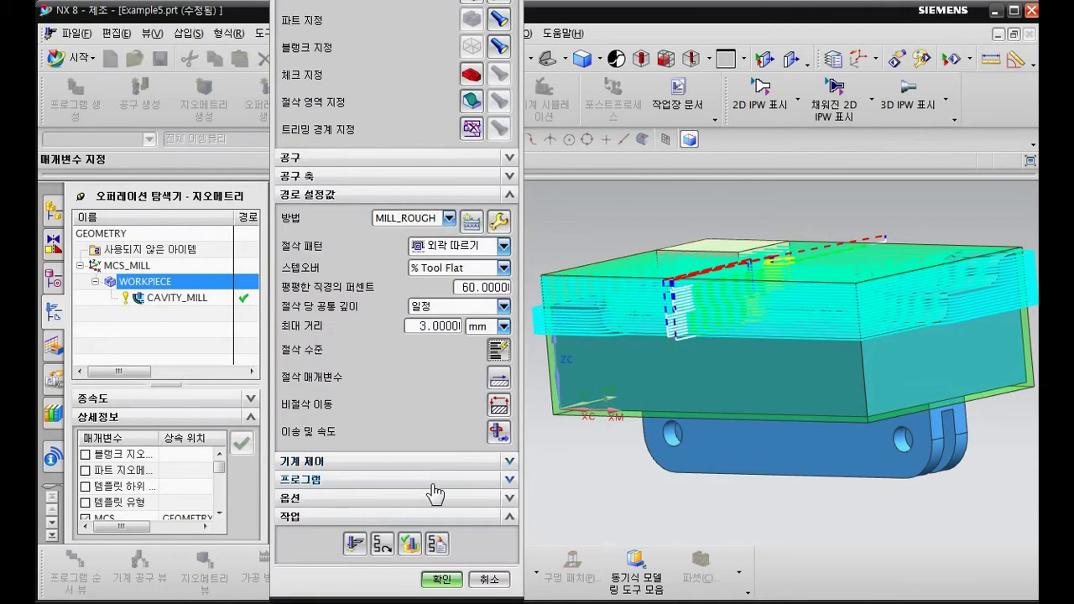
pyautogui.click(354, 544)
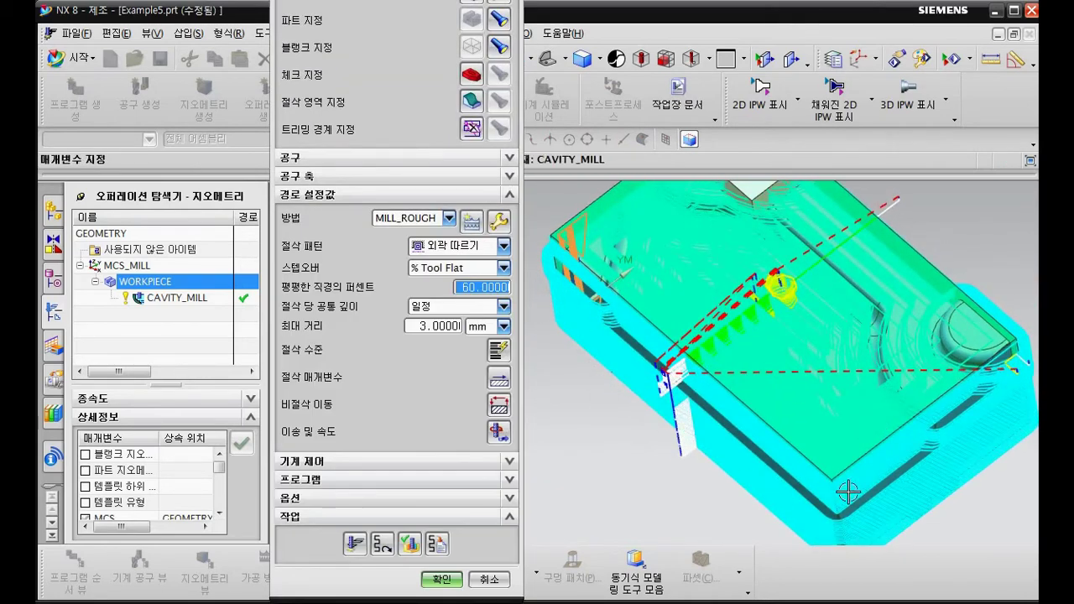
pyautogui.moveTo(829, 445); pyautogui.dragTo(819, 406, button='middle')
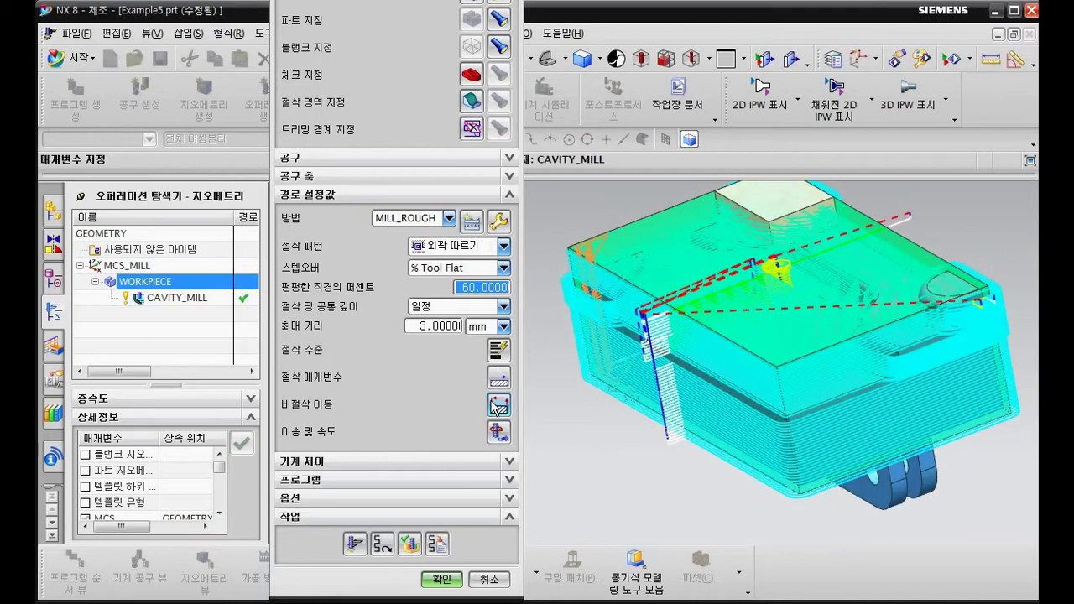
# Try to add another cut range to the cut levels, and inspect the tool path along the block's side walls
pyautogui.click(497, 349)
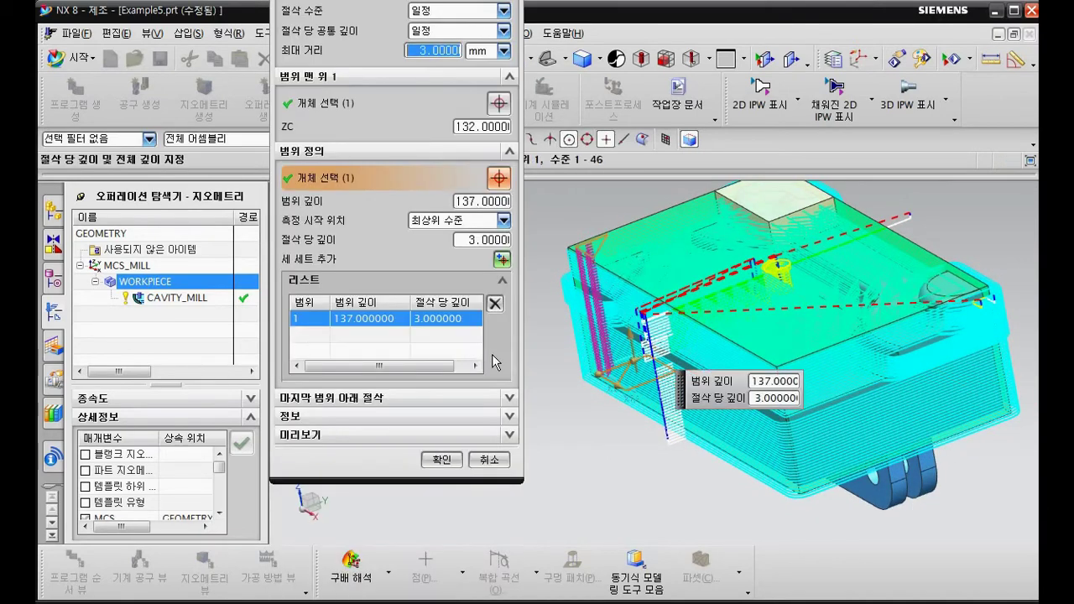
pyautogui.click(501, 259)
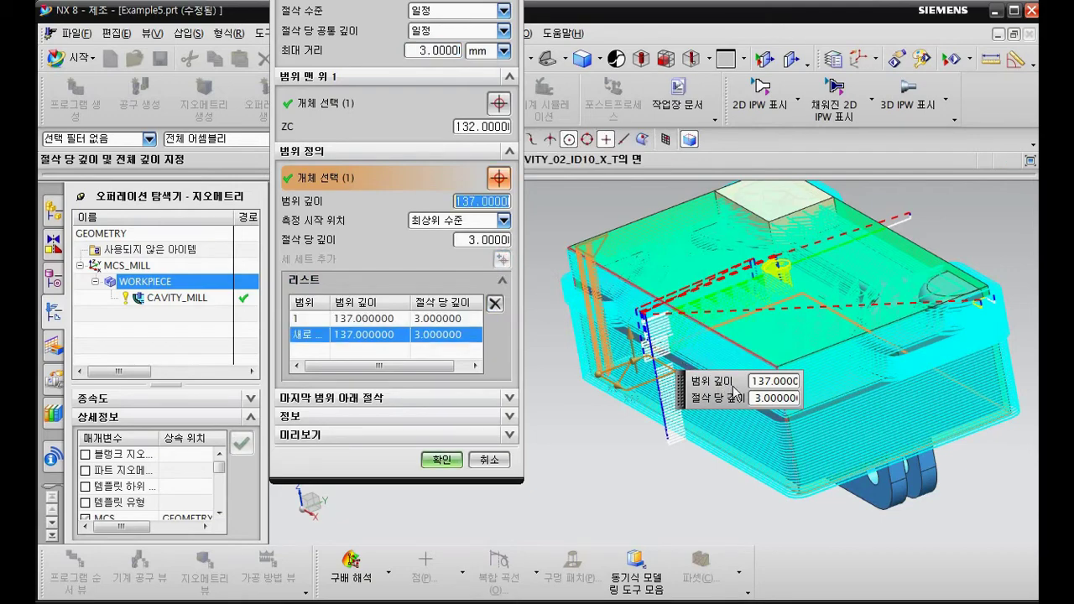
pyautogui.scroll(6, 749, 387)
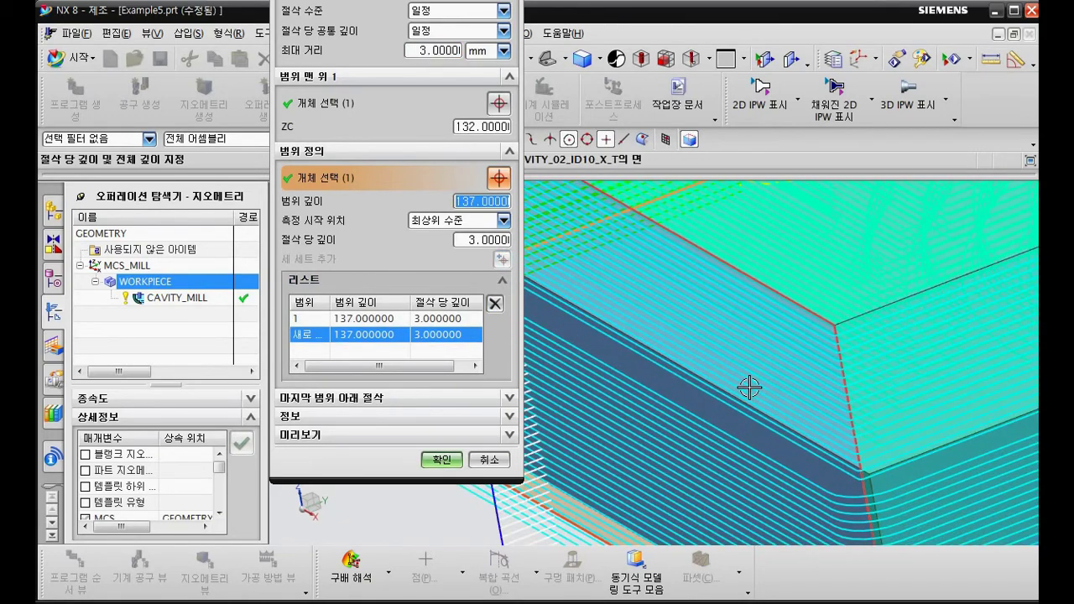
pyautogui.scroll(-6, 749, 387)
pyautogui.moveTo(757, 392); pyautogui.dragTo(776, 378, button='middle')
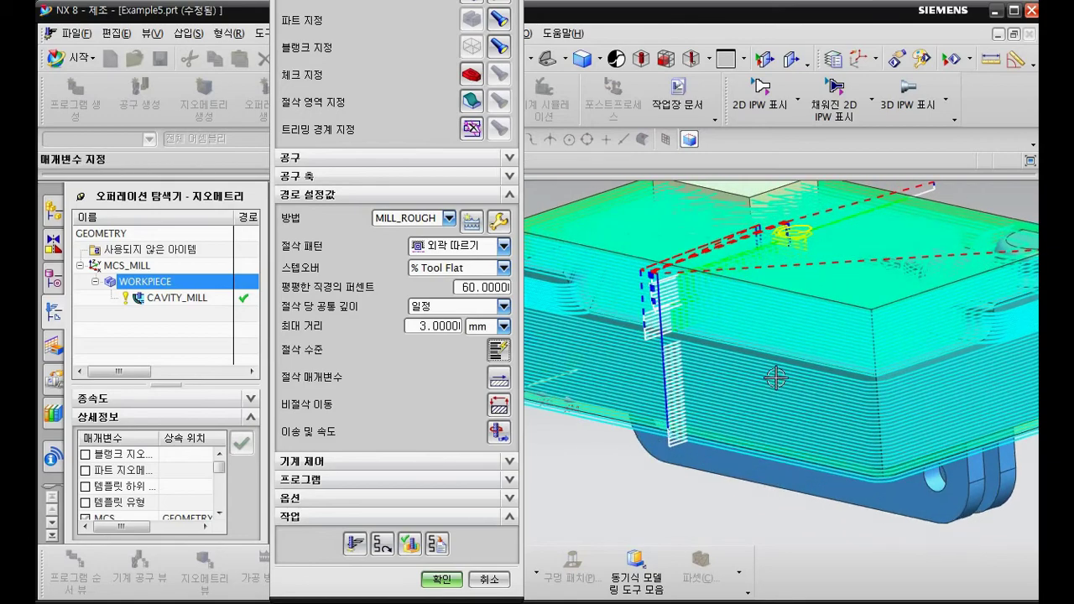
# Reopen the cavity milling operation, replace its 137 deep cut range with one 55.8 deep at the lower cavity floor, and regenerate the tool path
pyautogui.click(441, 579)
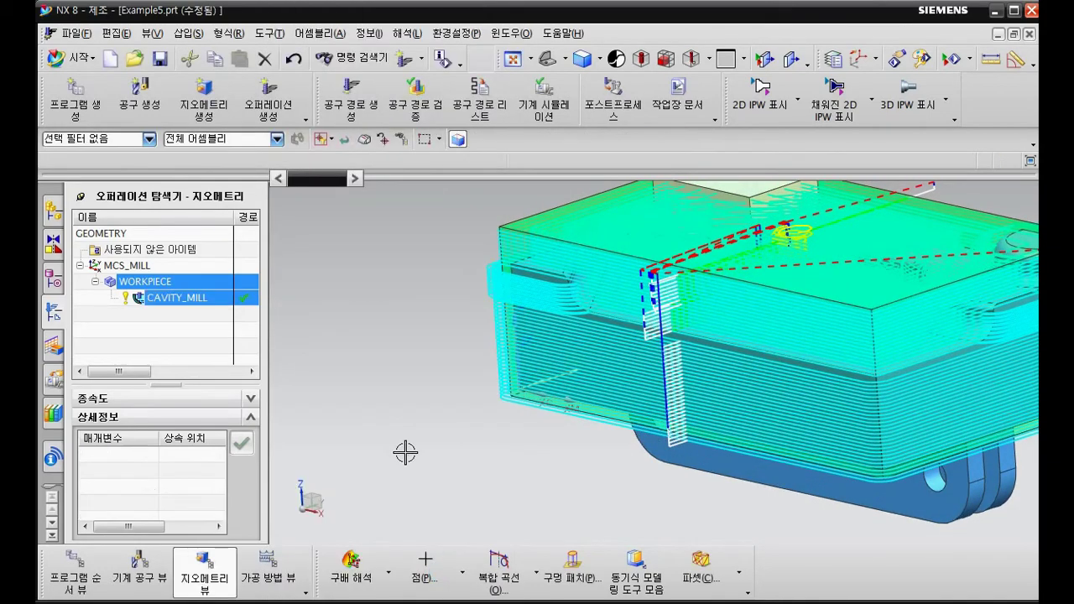
pyautogui.doubleClick(195, 304)
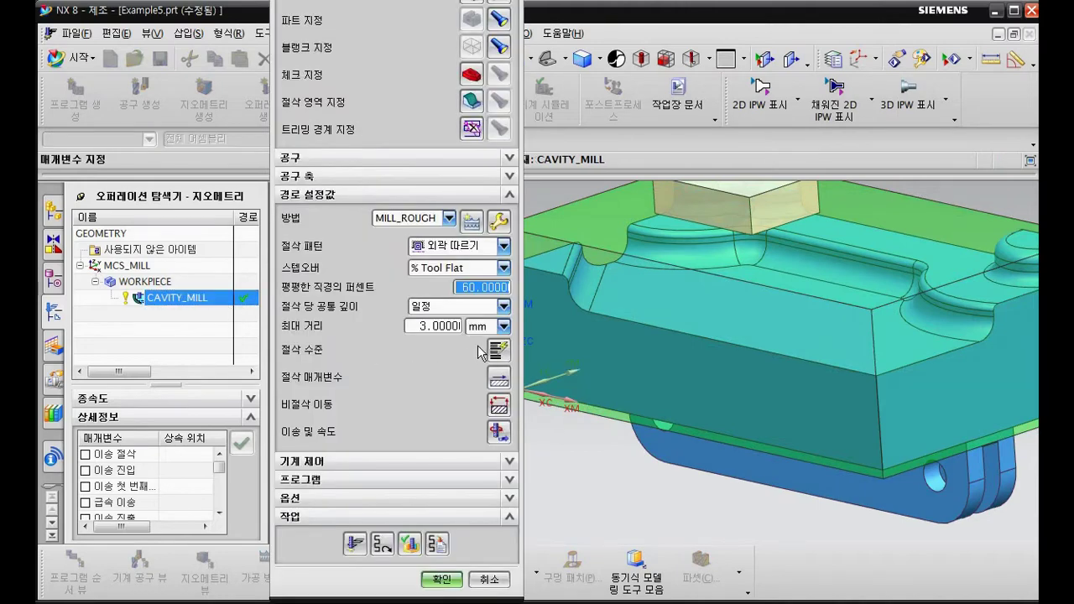
pyautogui.click(498, 349)
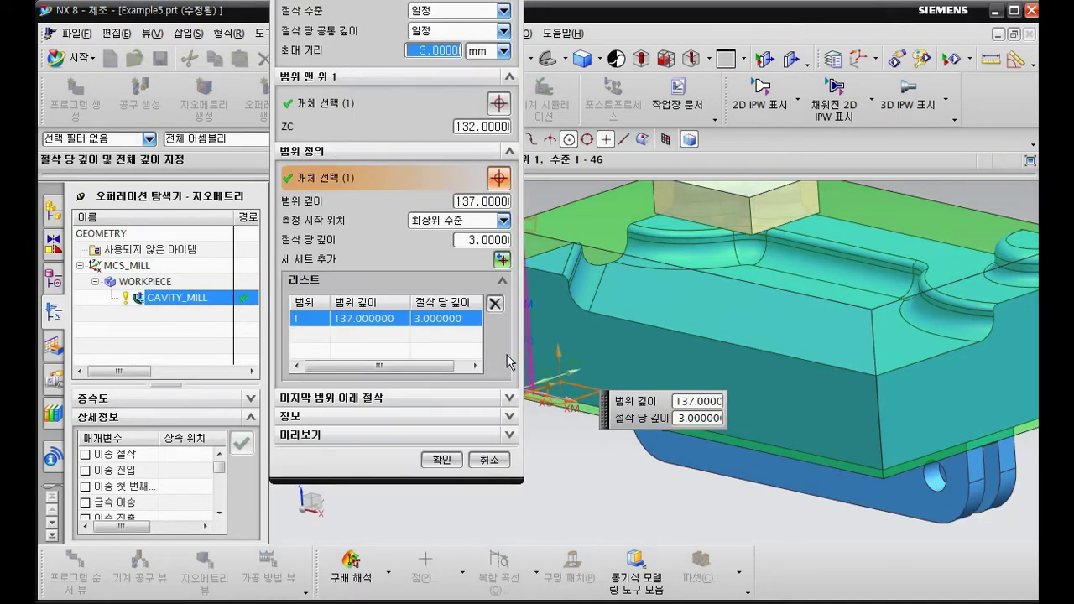
pyautogui.click(495, 304)
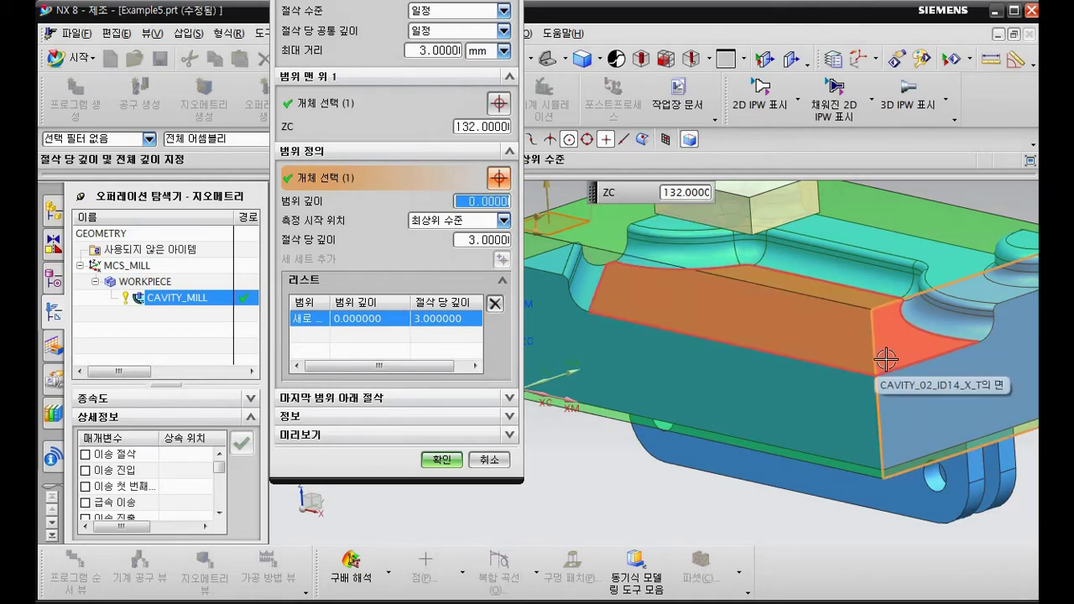
pyautogui.click(887, 360)
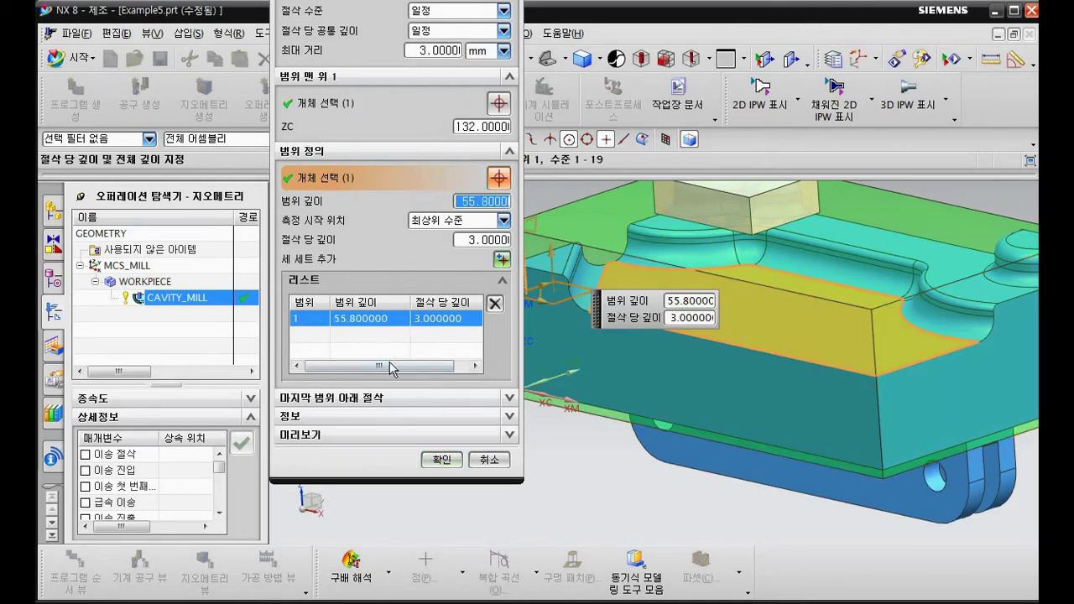
pyautogui.click(444, 461)
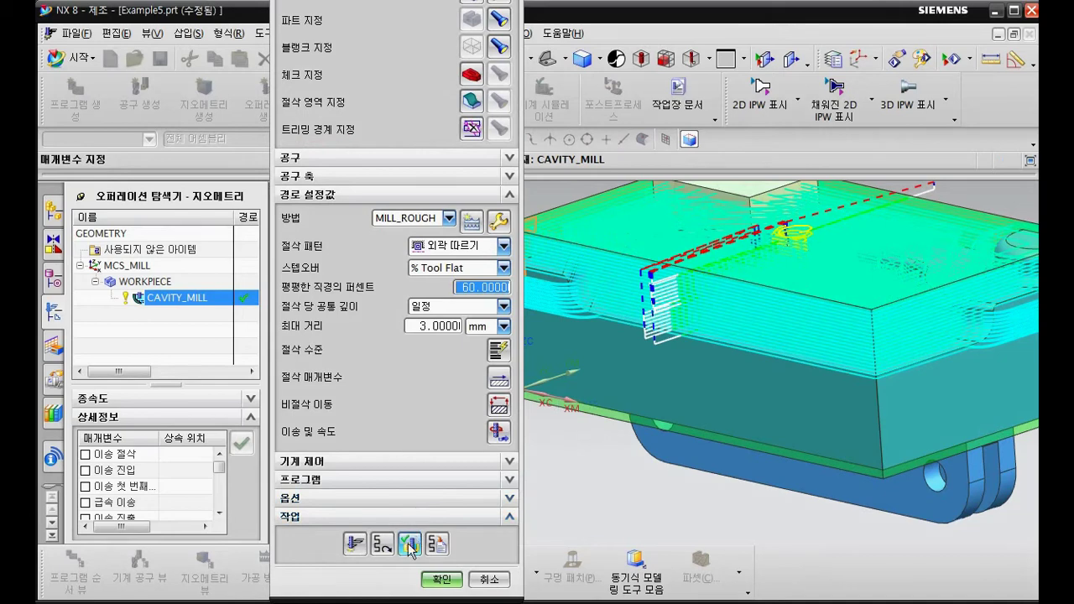
# Verify the tool path with the 3D dynamic simulation, stepping forward through the first cutting moves
pyautogui.click(408, 543)
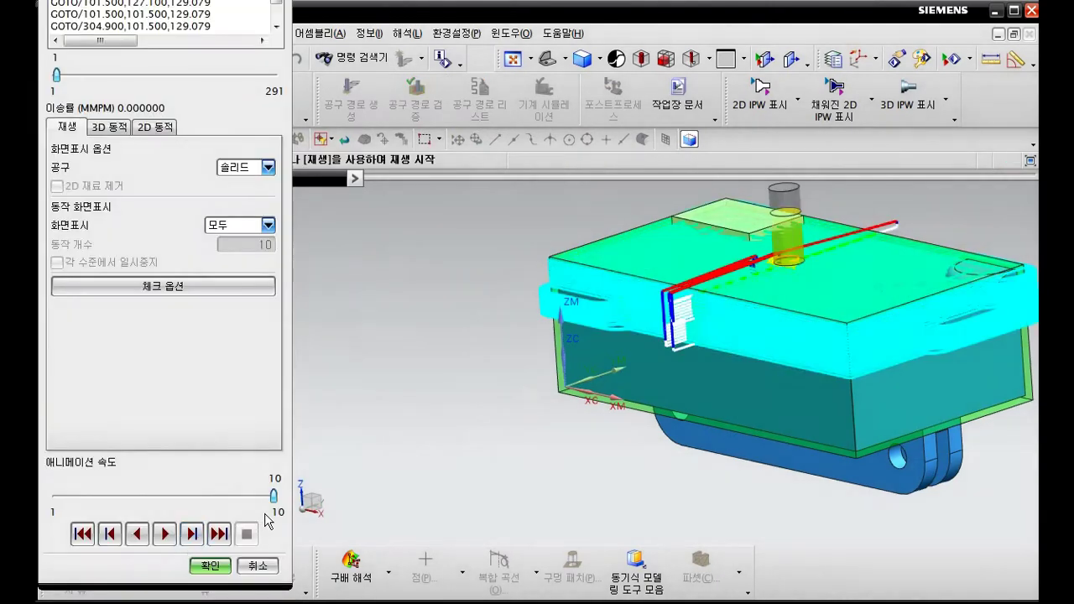
pyautogui.moveTo(780, 323); pyautogui.dragTo(676, 355, button='middle')
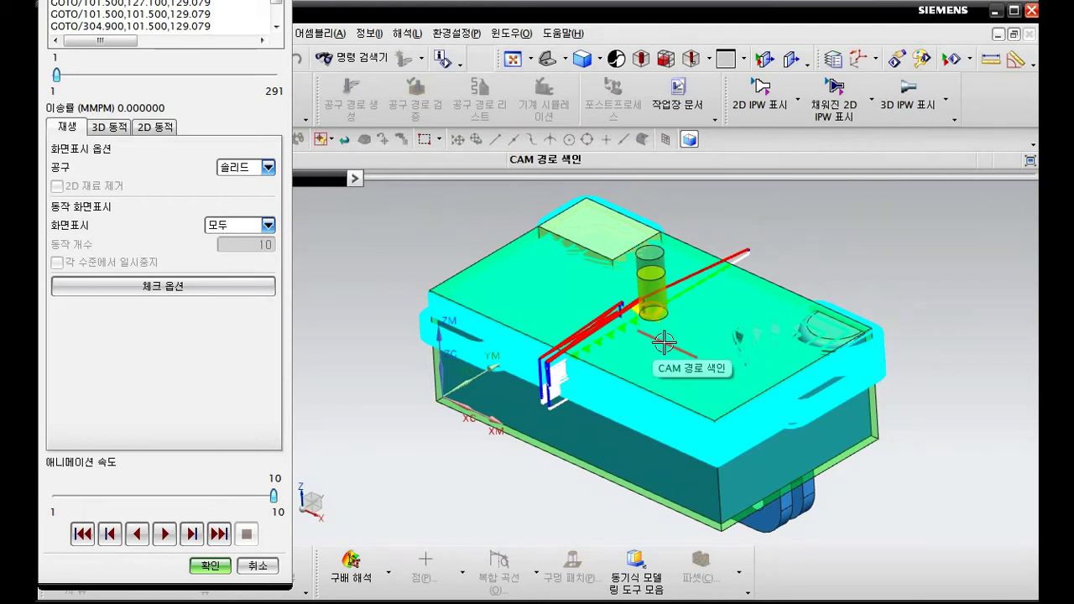
pyautogui.keyDown('shift'); pyautogui.moveTo(661, 343); pyautogui.dragTo(674, 362, button='middle'); pyautogui.keyUp('shift')
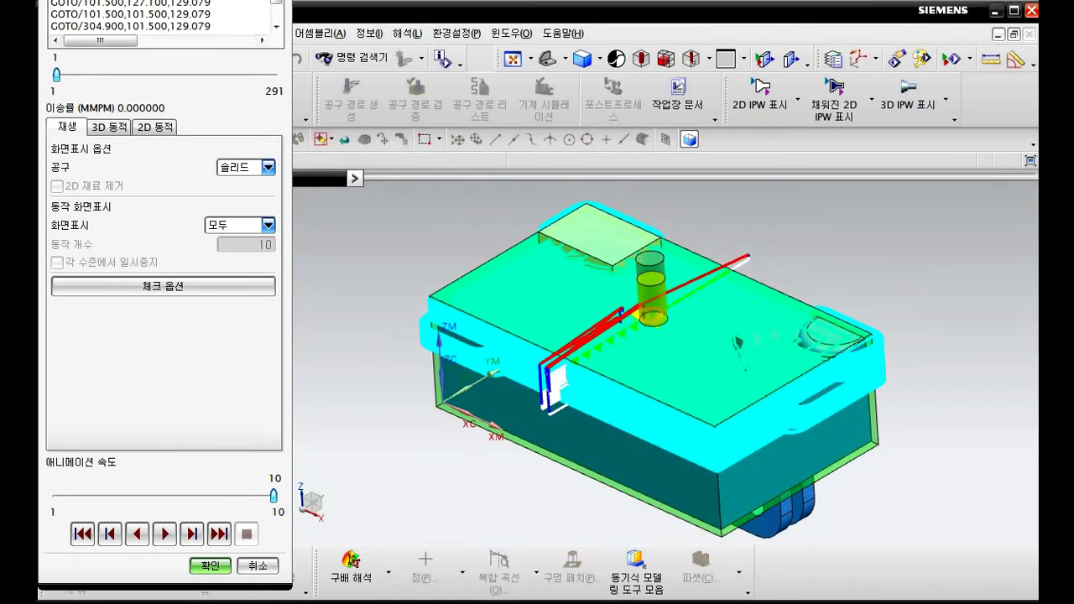
pyautogui.moveTo(211, 0); pyautogui.dragTo(227, 37)
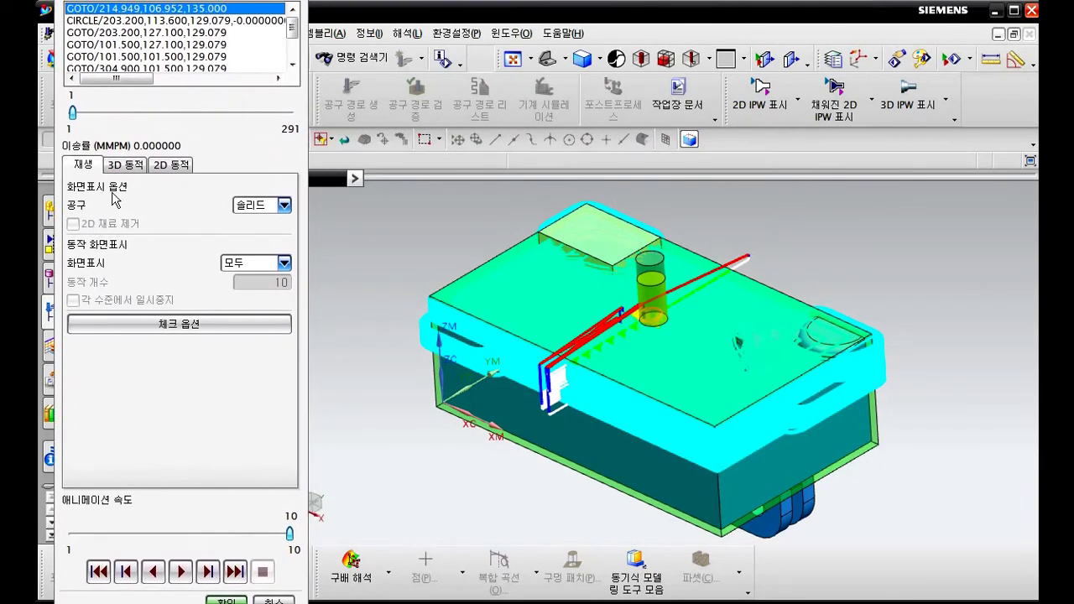
pyautogui.click(124, 164)
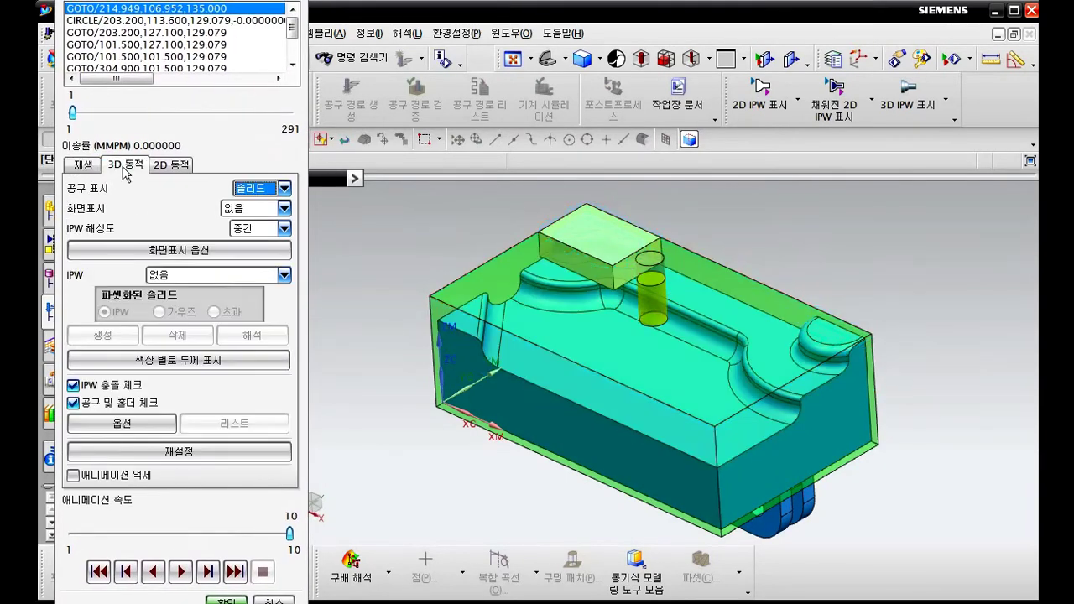
pyautogui.click(209, 571)
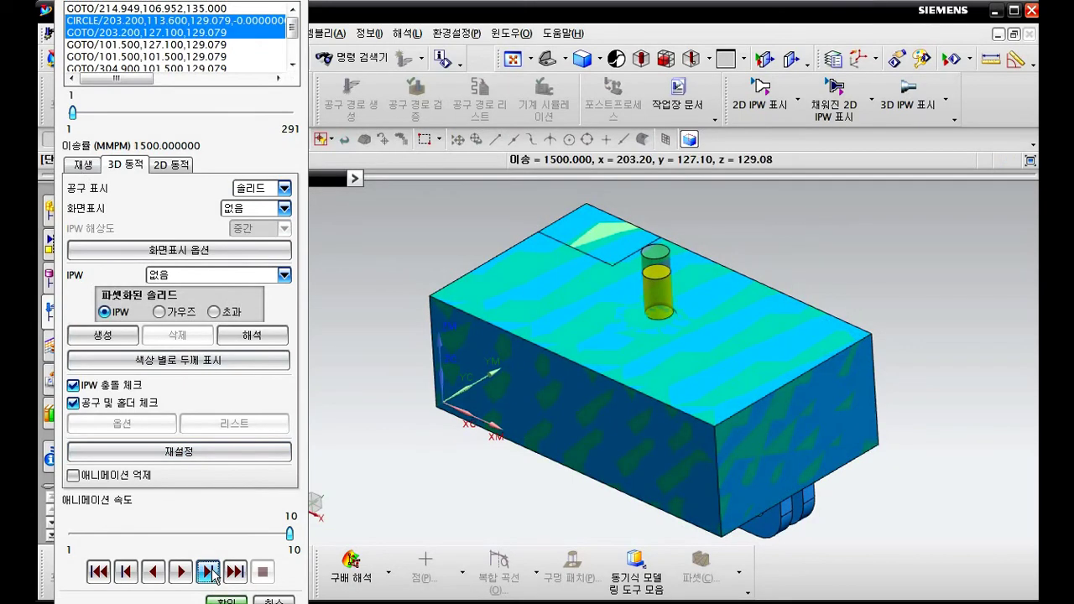
pyautogui.click(209, 571)
pyautogui.click(209, 572)
pyautogui.click(209, 572)
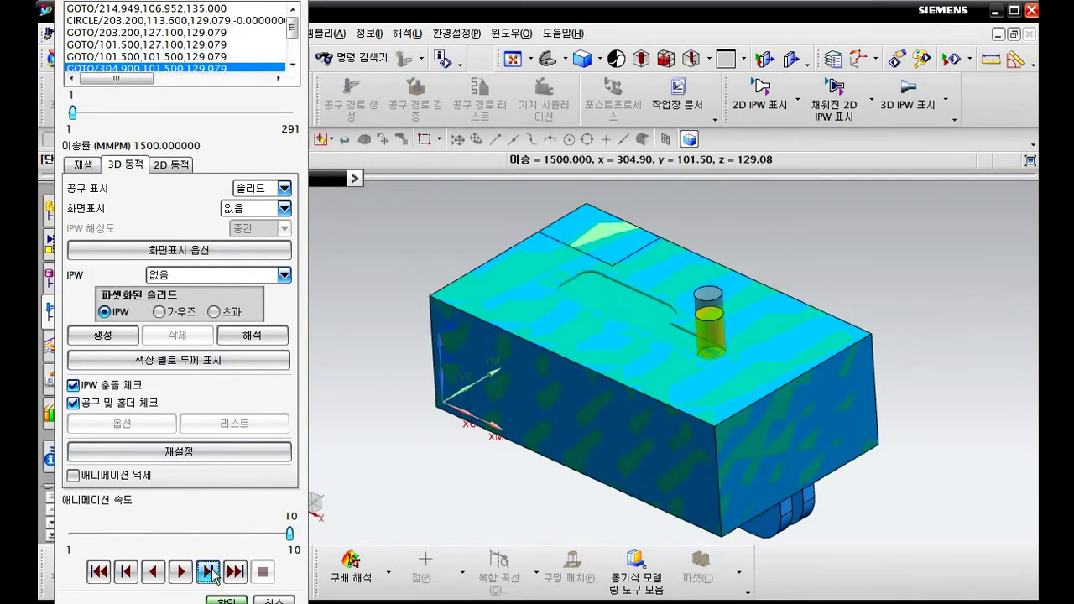
pyautogui.click(209, 572)
pyautogui.click(209, 572)
pyautogui.click(208, 571)
pyautogui.click(209, 572)
pyautogui.click(209, 572)
pyautogui.click(209, 571)
pyautogui.click(209, 572)
pyautogui.click(209, 571)
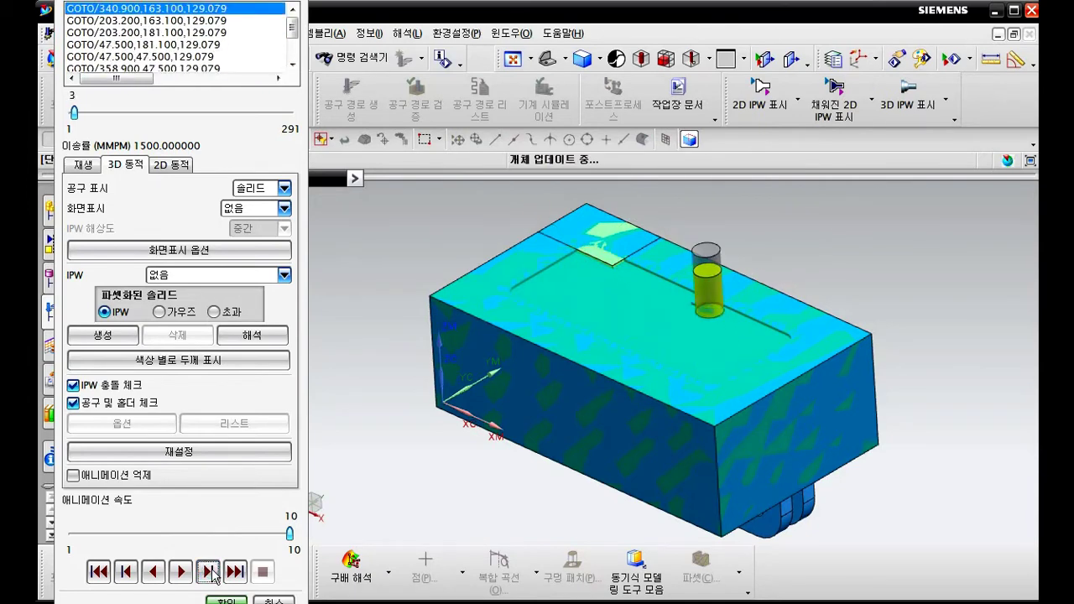
pyautogui.click(209, 571)
pyautogui.click(208, 571)
pyautogui.click(208, 572)
pyautogui.click(209, 571)
pyautogui.click(209, 571)
# Play the rest of the material removal simulation, trying animation speed 8 and then 10, and close the verification
pyautogui.click(186, 574)
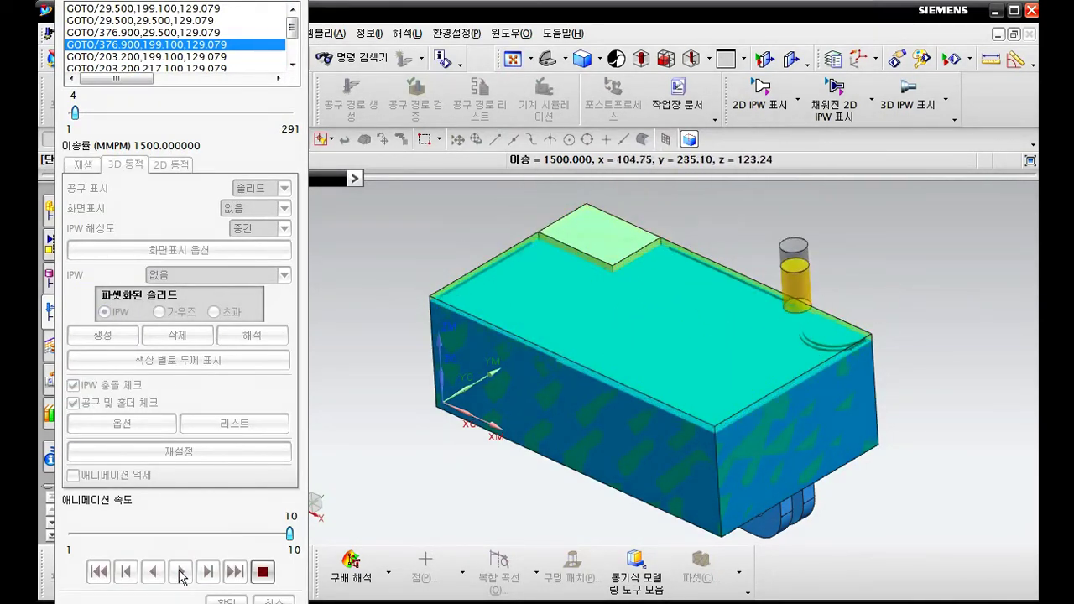
pyautogui.click(214, 534)
pyautogui.click(216, 534)
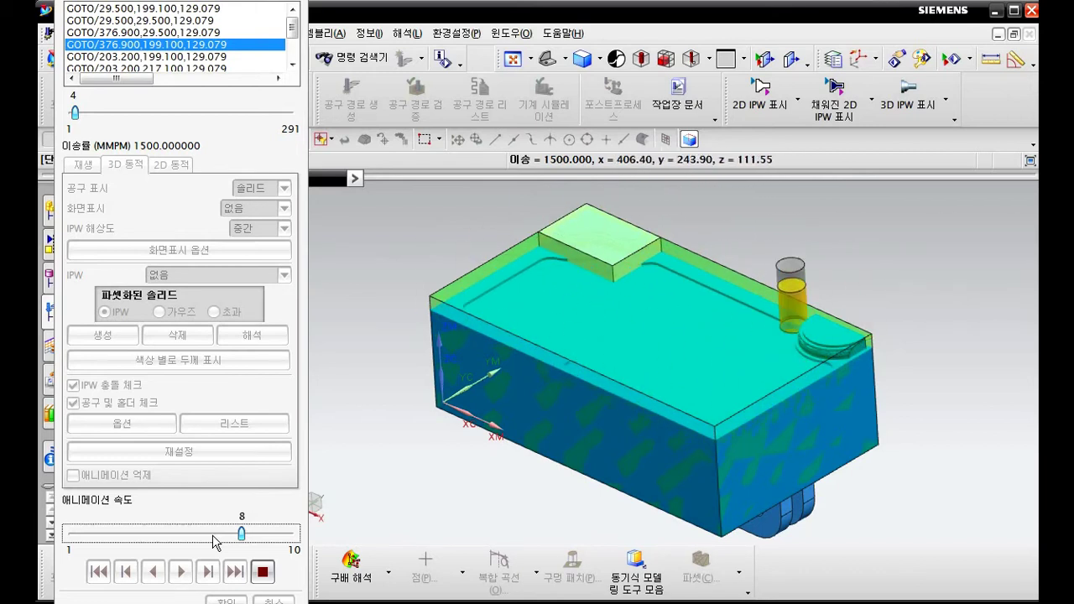
pyautogui.click(293, 535)
pyautogui.click(293, 535)
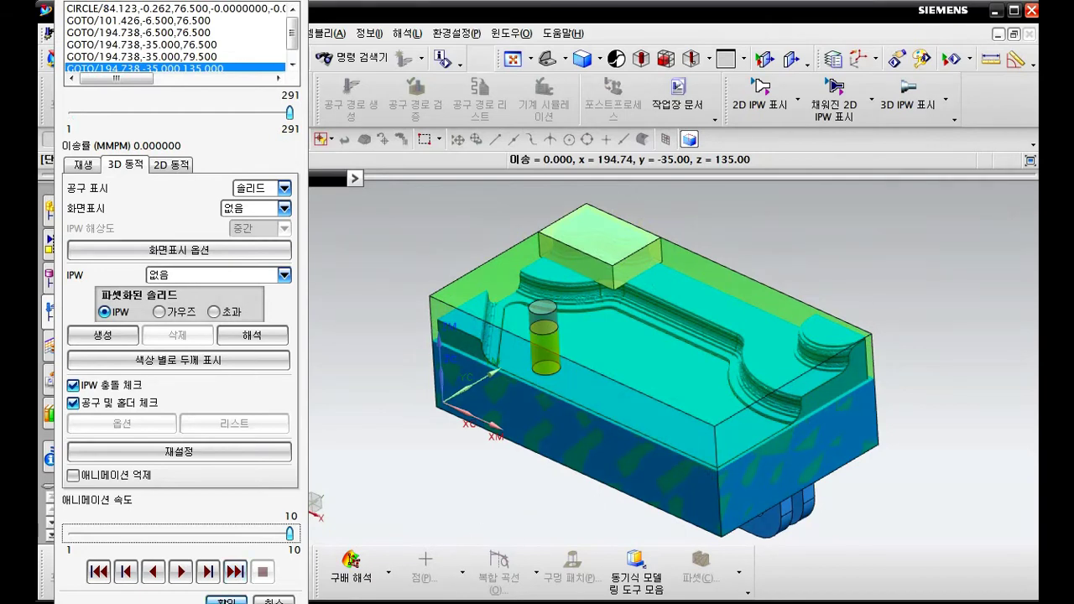
pyautogui.click(226, 601)
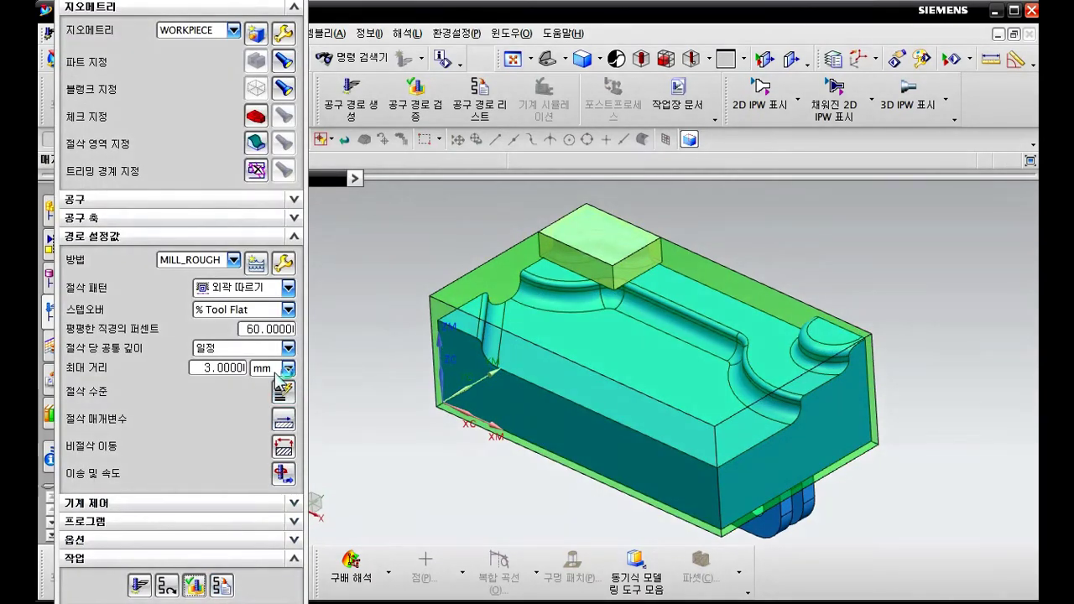
# Replace the 55.8 deep cut range with one 30.4 deep at the upper ledge face and regenerate the tool path
pyautogui.click(283, 391)
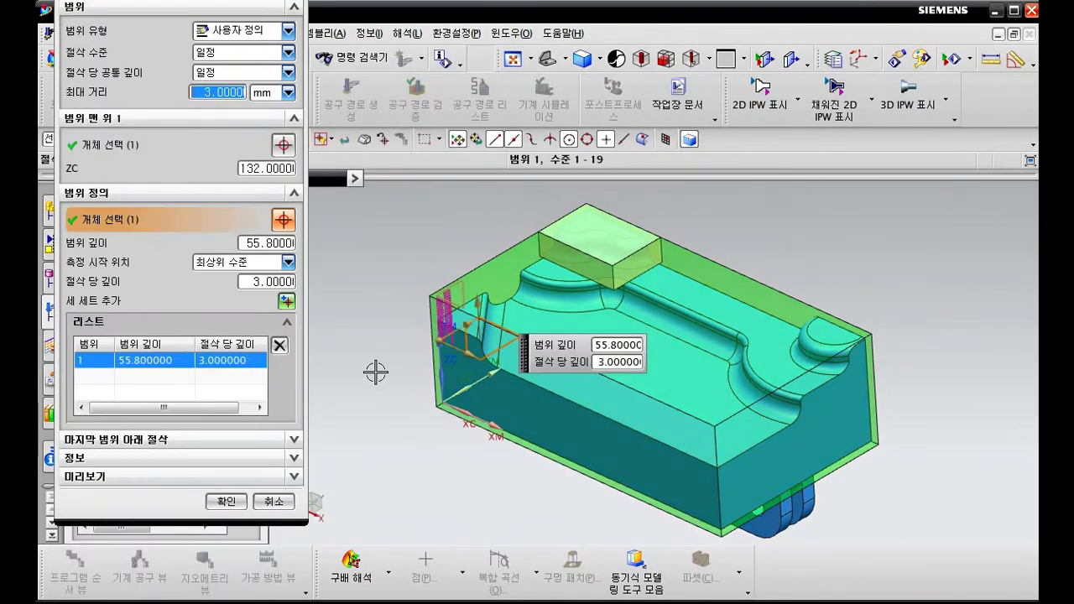
pyautogui.click(279, 344)
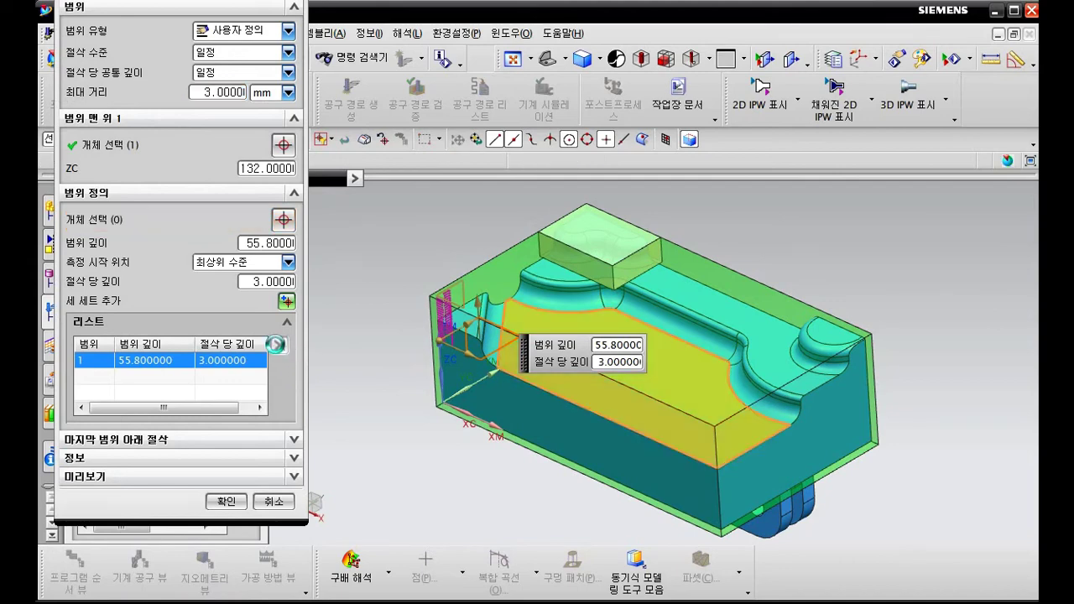
pyautogui.click(706, 304)
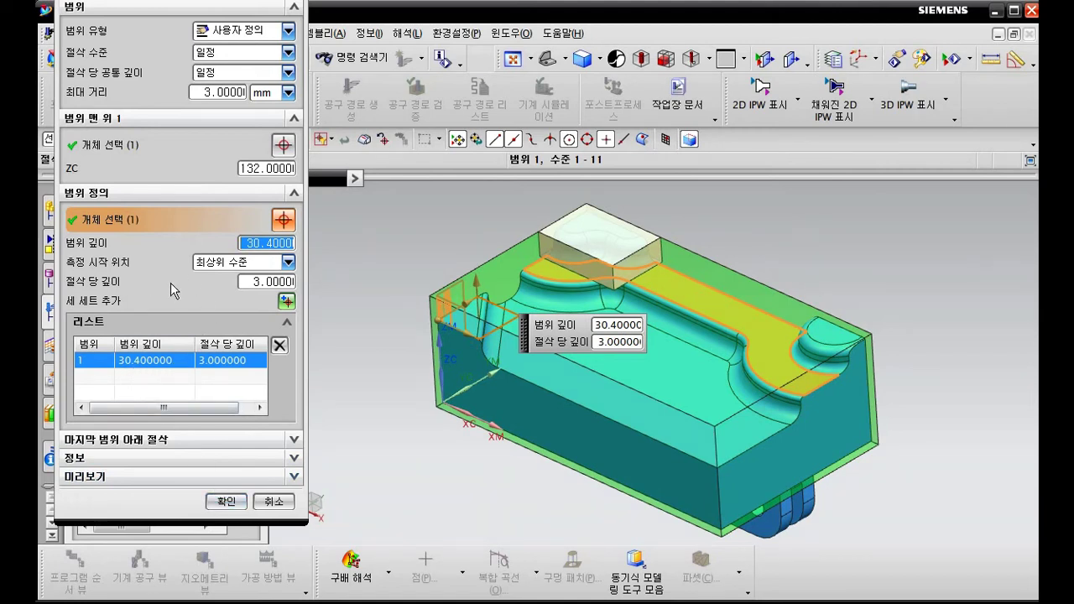
pyautogui.click(228, 501)
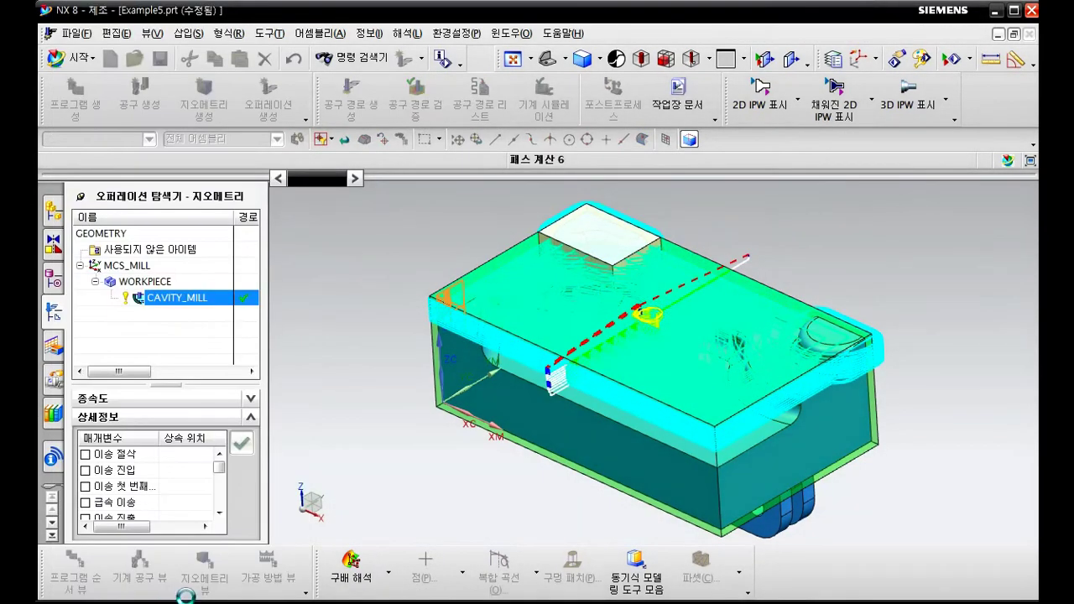
# Verify the shallower tool path by playing its full 3D dynamic material removal simulation
pyautogui.click(193, 591)
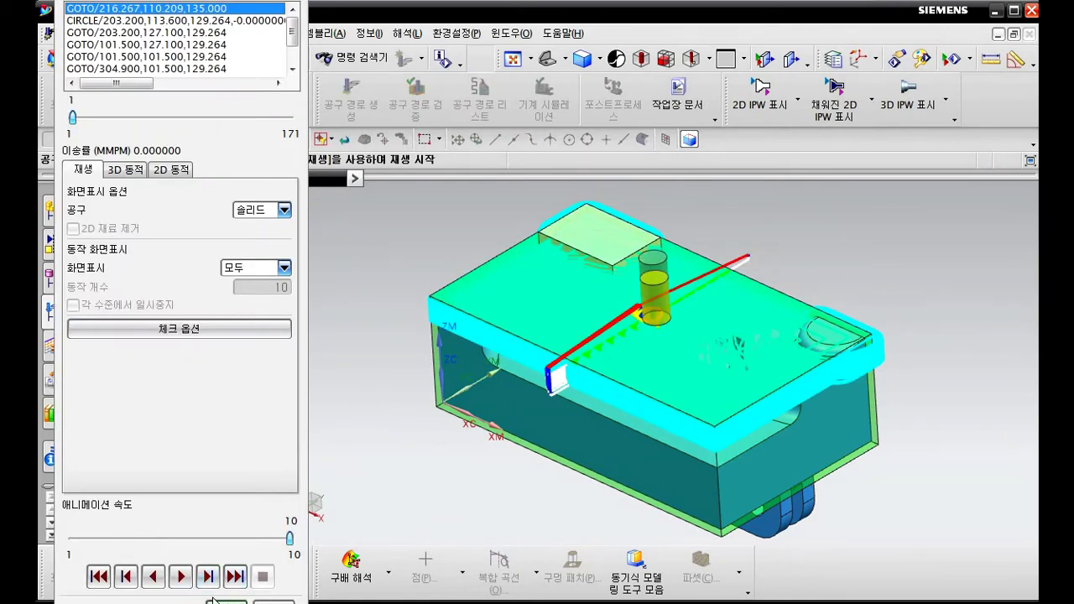
pyautogui.click(181, 576)
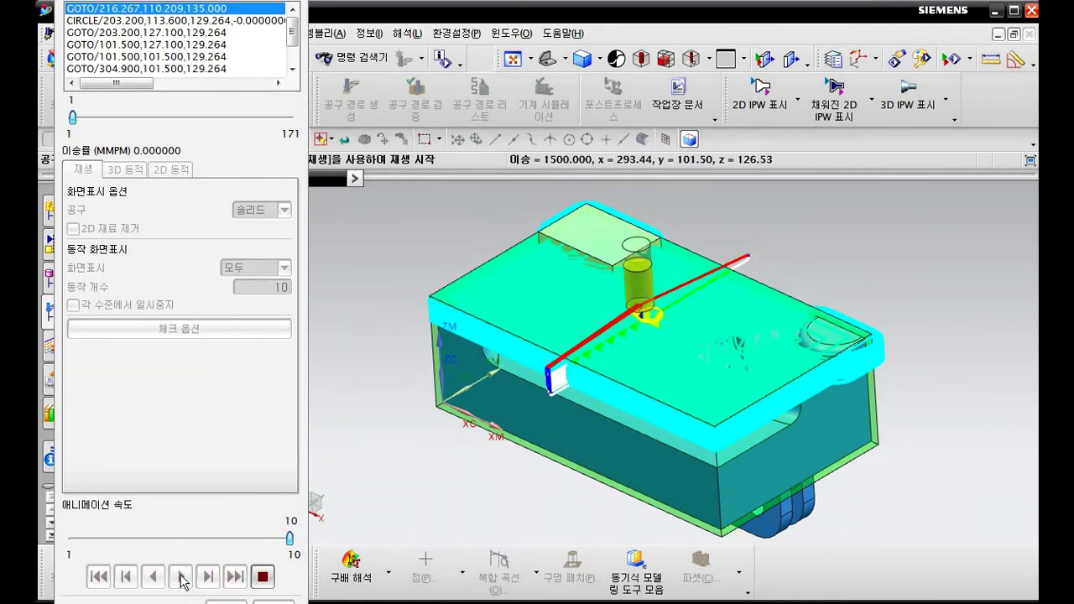
pyautogui.click(137, 171)
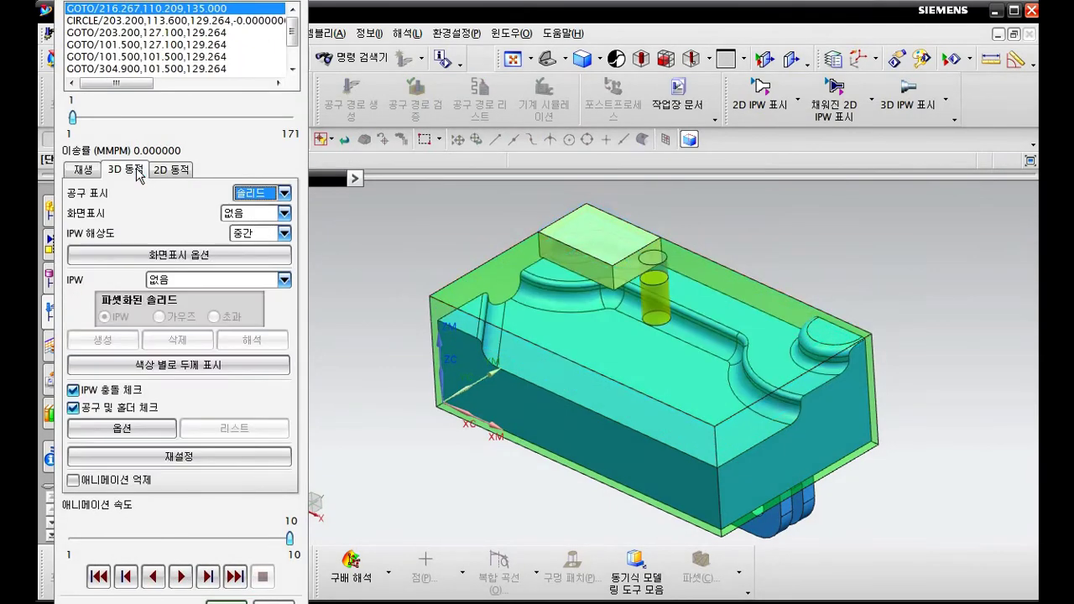
pyautogui.click(181, 576)
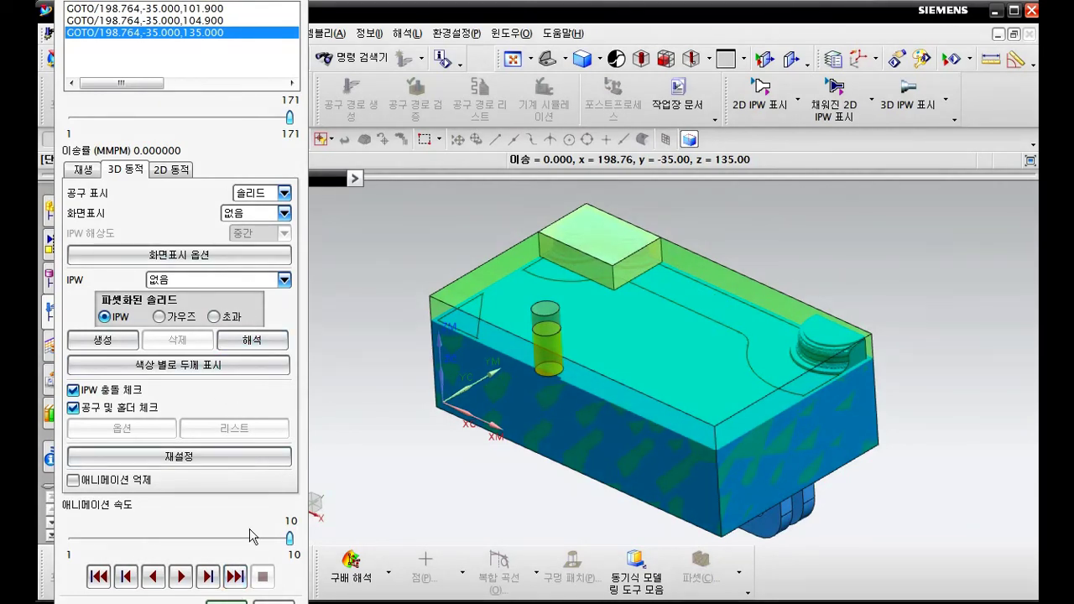
pyautogui.click(224, 601)
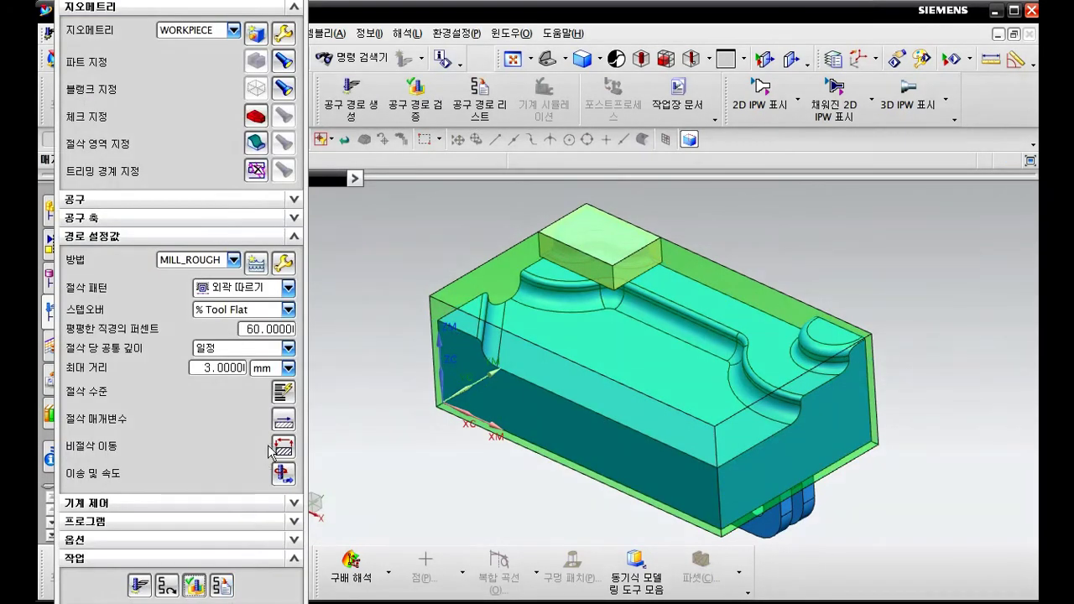
pyautogui.click(281, 394)
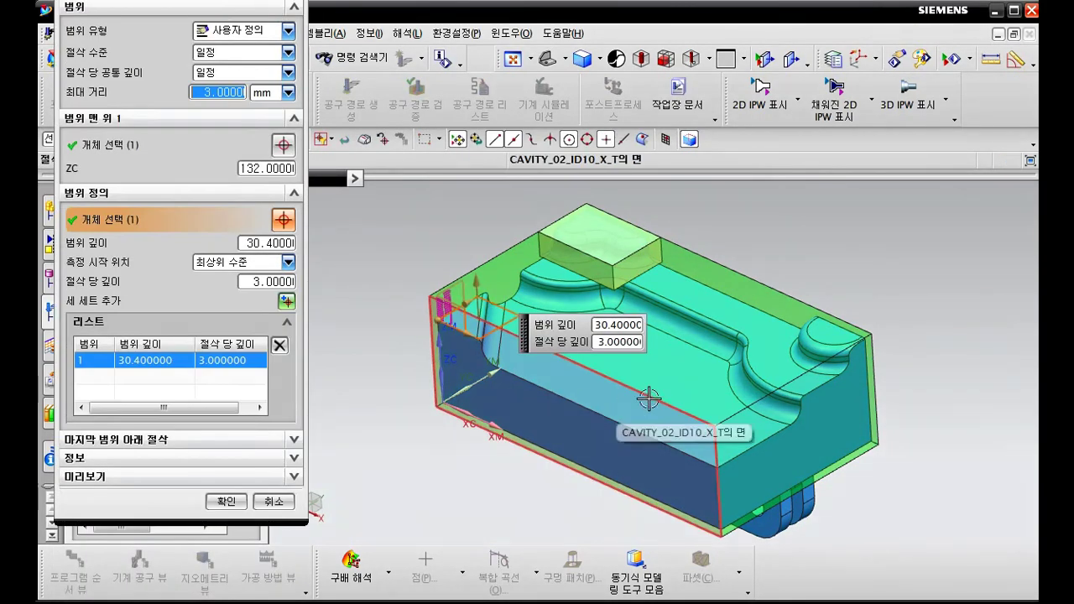
pyautogui.click(677, 399)
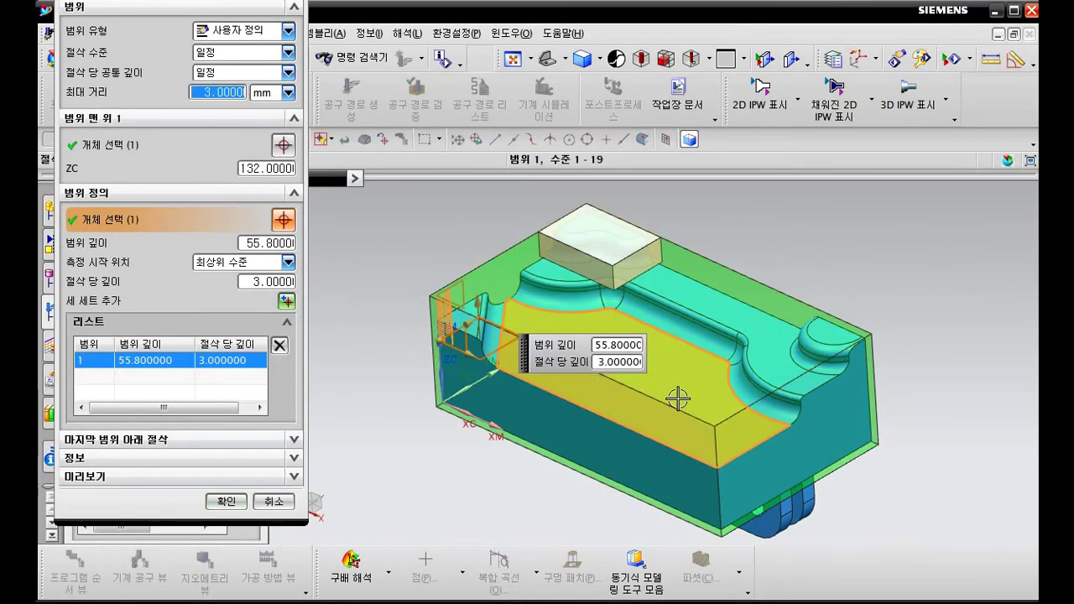
pyautogui.moveTo(678, 395); pyautogui.dragTo(608, 386, button='middle')
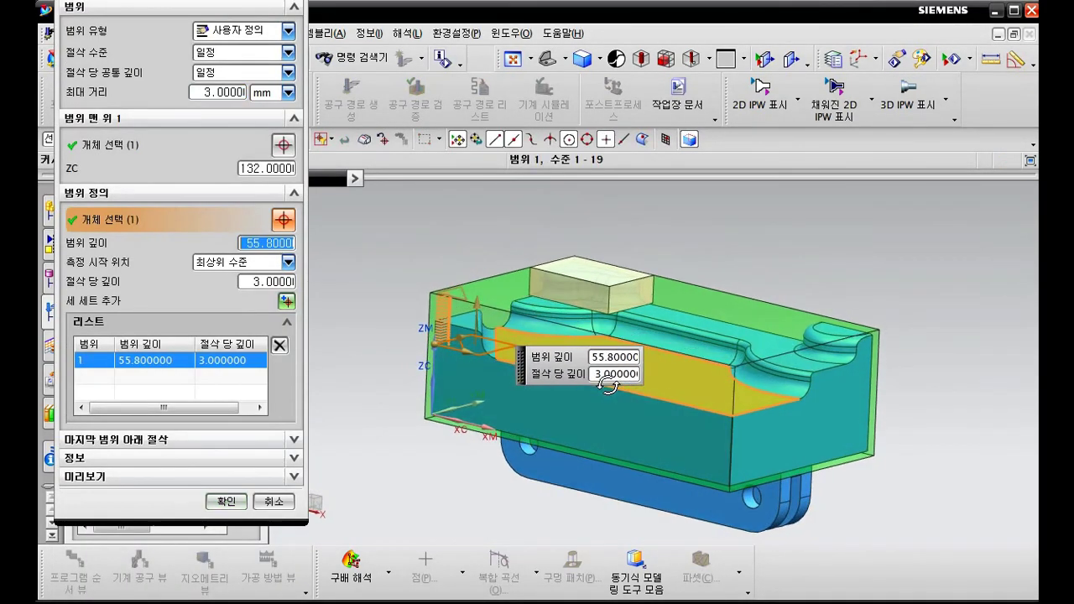
pyautogui.click(276, 504)
pyautogui.click(281, 603)
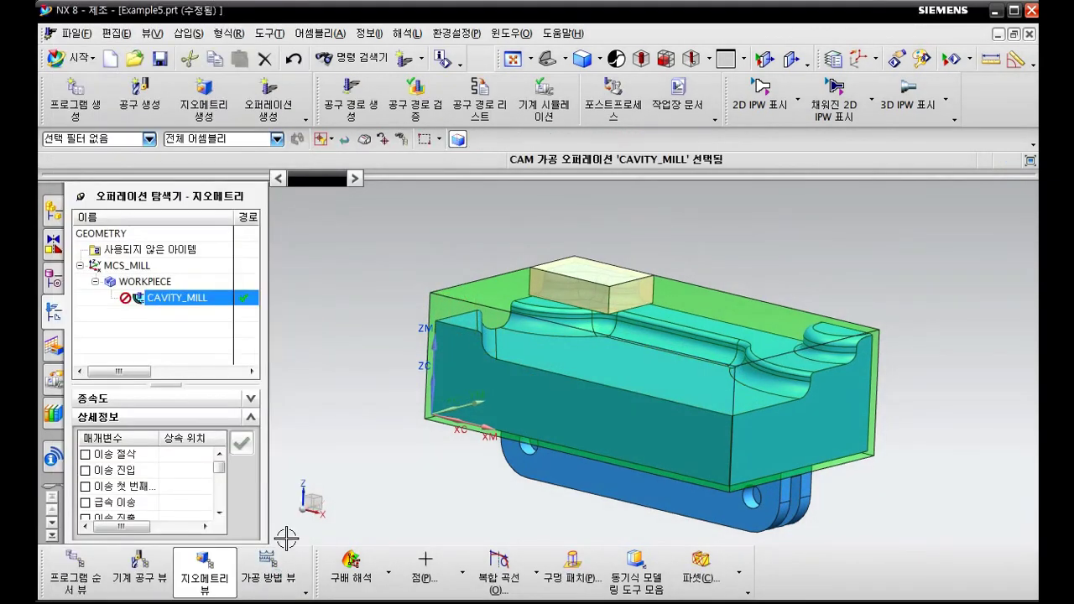
# Save the part under the new name Example5_Mill_Rough1.prt and close it together with its components
pyautogui.click(78, 34)
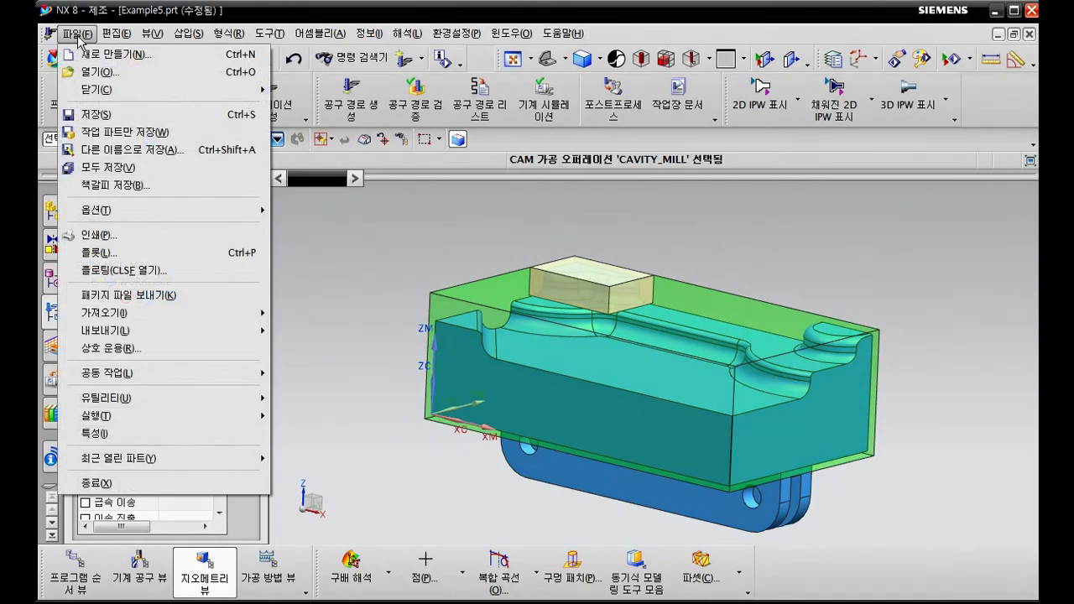
pyautogui.click(109, 146)
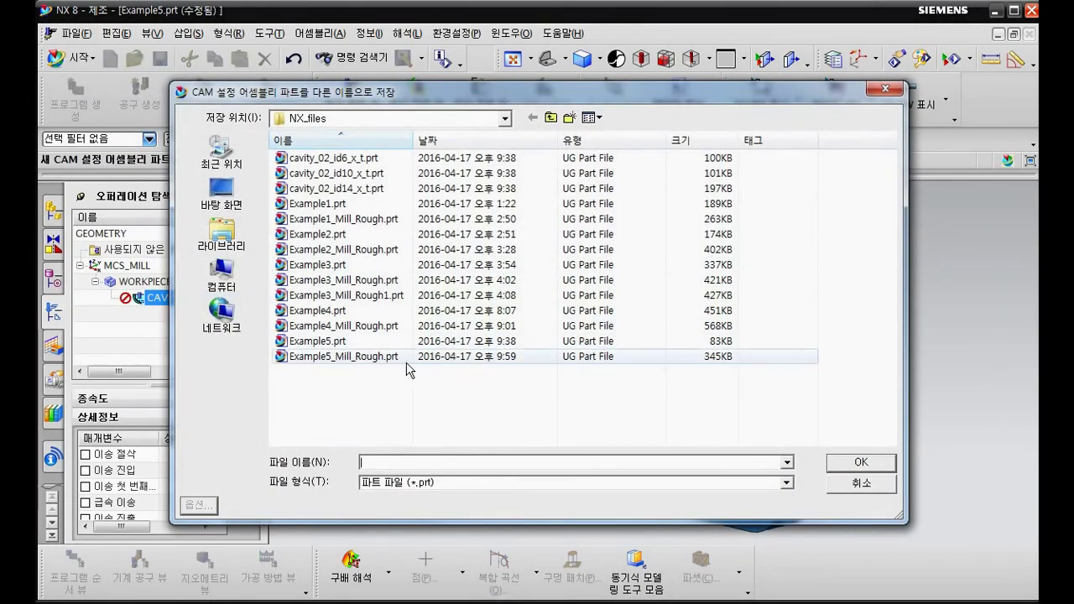
pyautogui.click(377, 361)
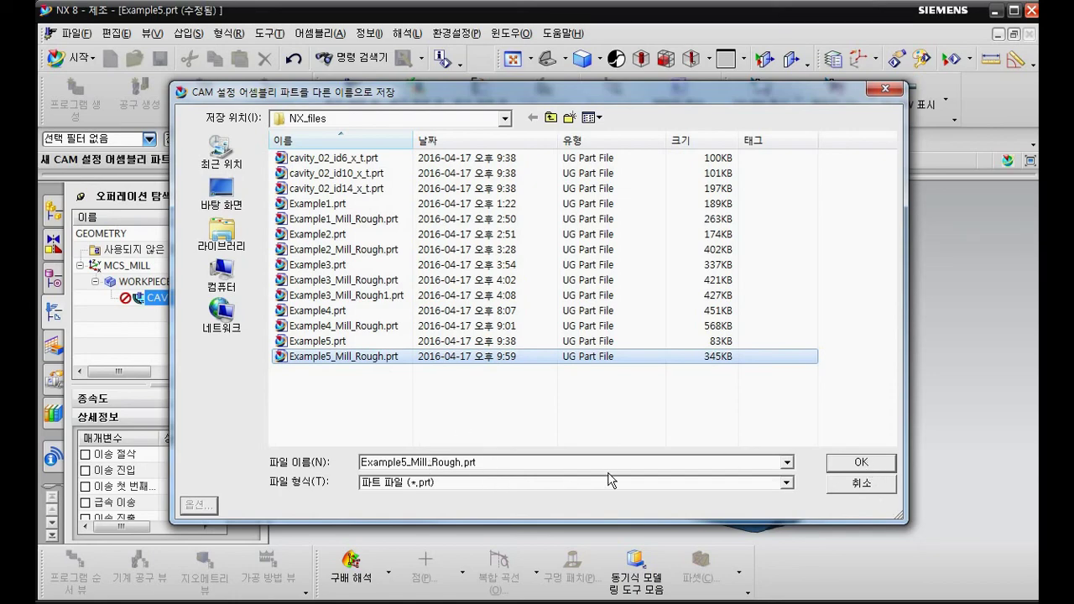
pyautogui.click(841, 459)
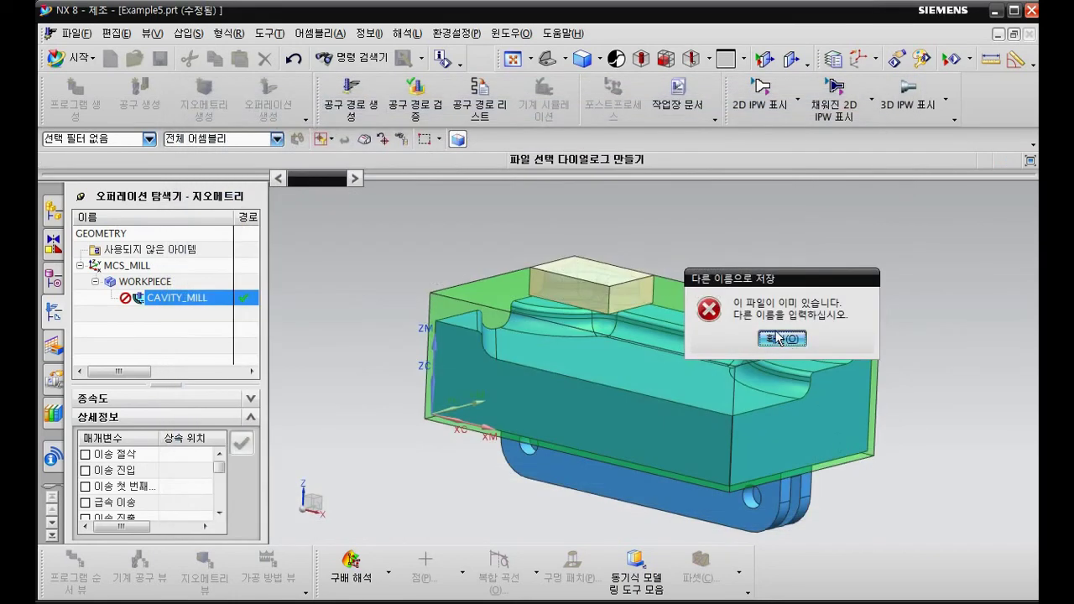
pyautogui.click(772, 339)
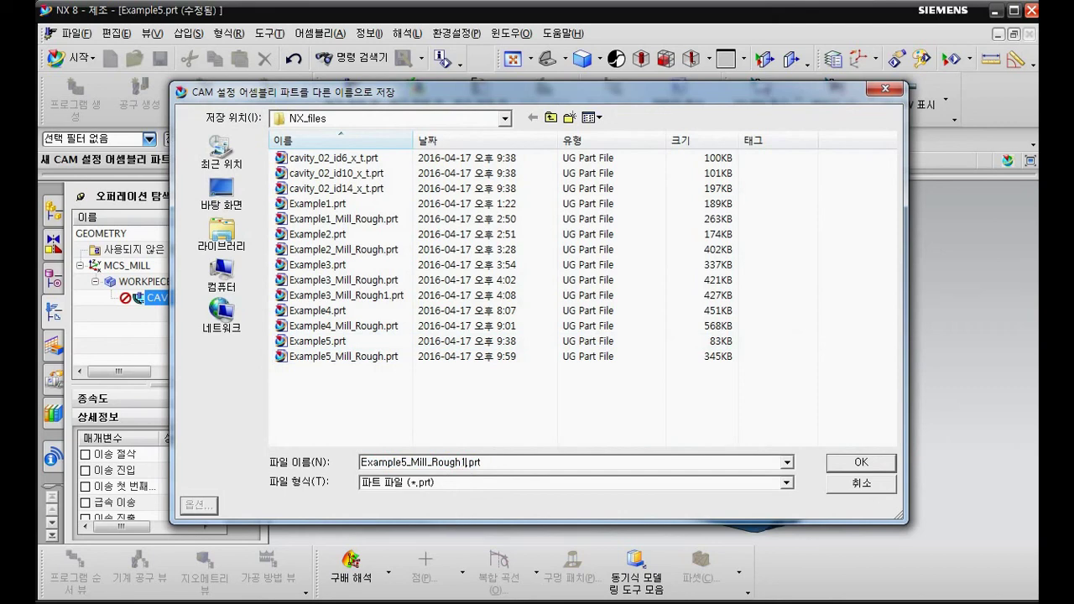
pyautogui.click(861, 483)
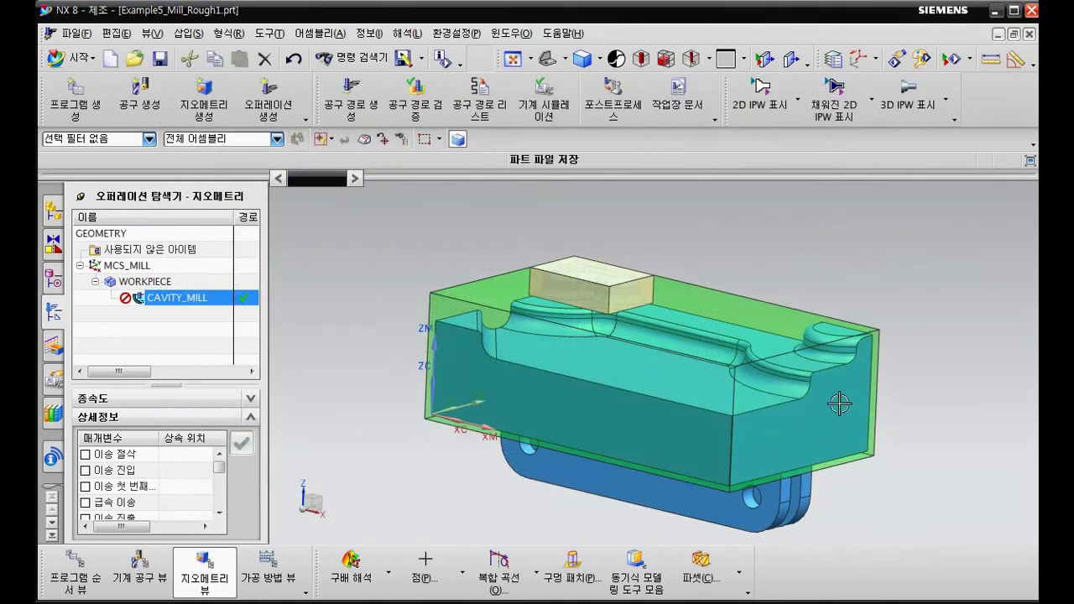
pyautogui.click(1029, 35)
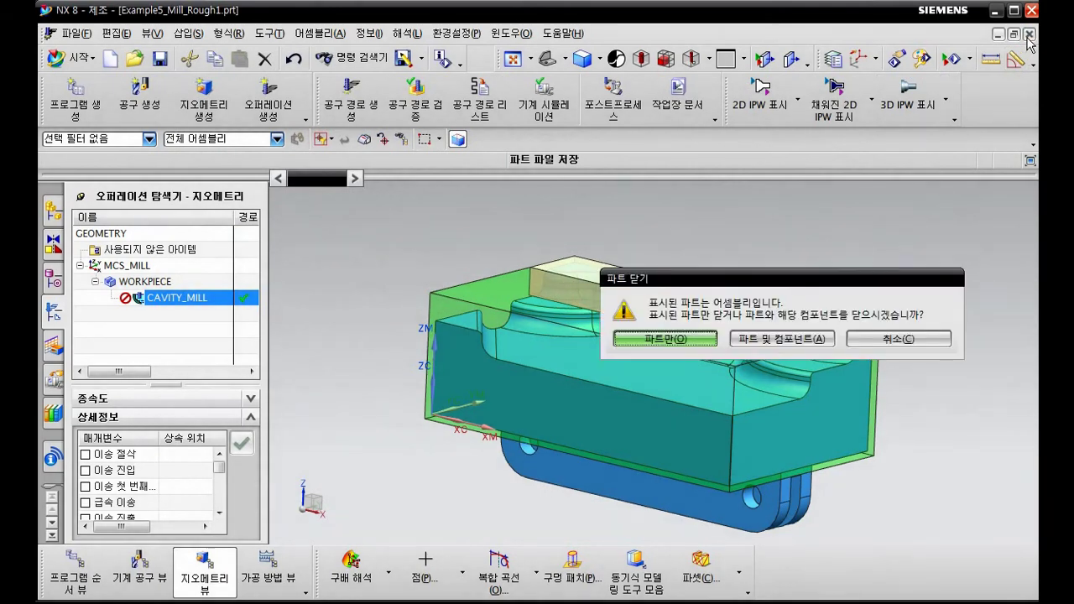
pyautogui.click(753, 340)
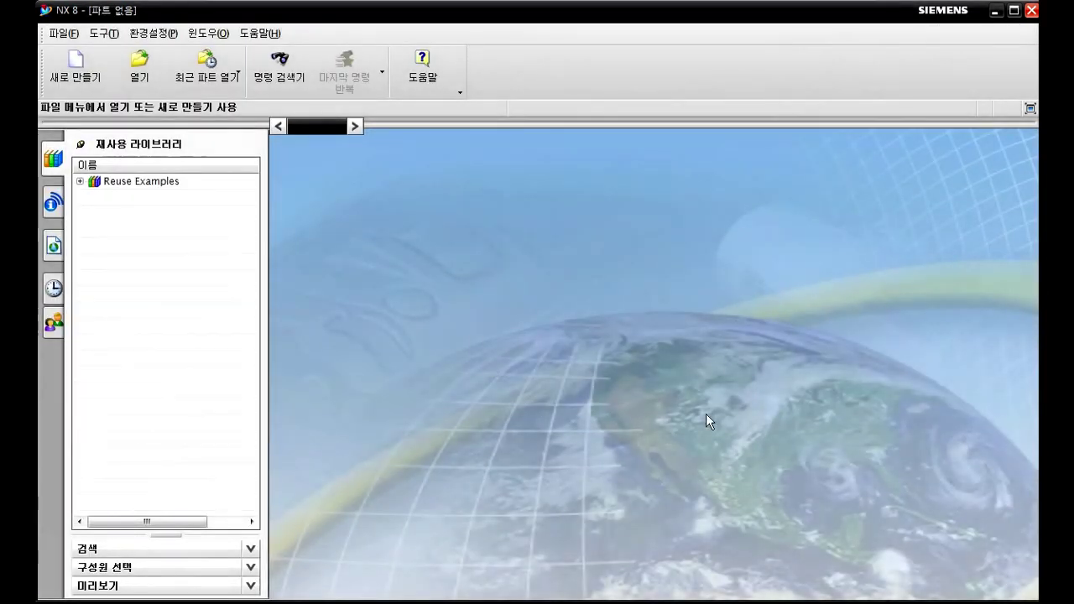